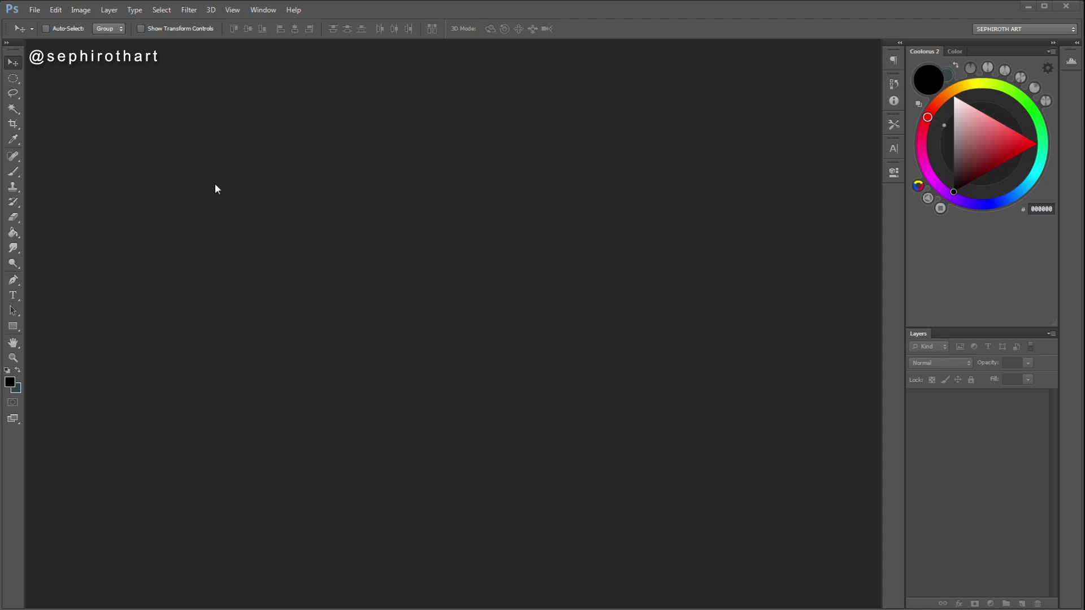
- Create a new portrait document with a white background from a document preset
{"action": "left_click", "coordinate": [35, 11]}
{"action": "left_click", "coordinate": [35, 12]}
{"action": "left_click", "coordinate": [35, 10]}
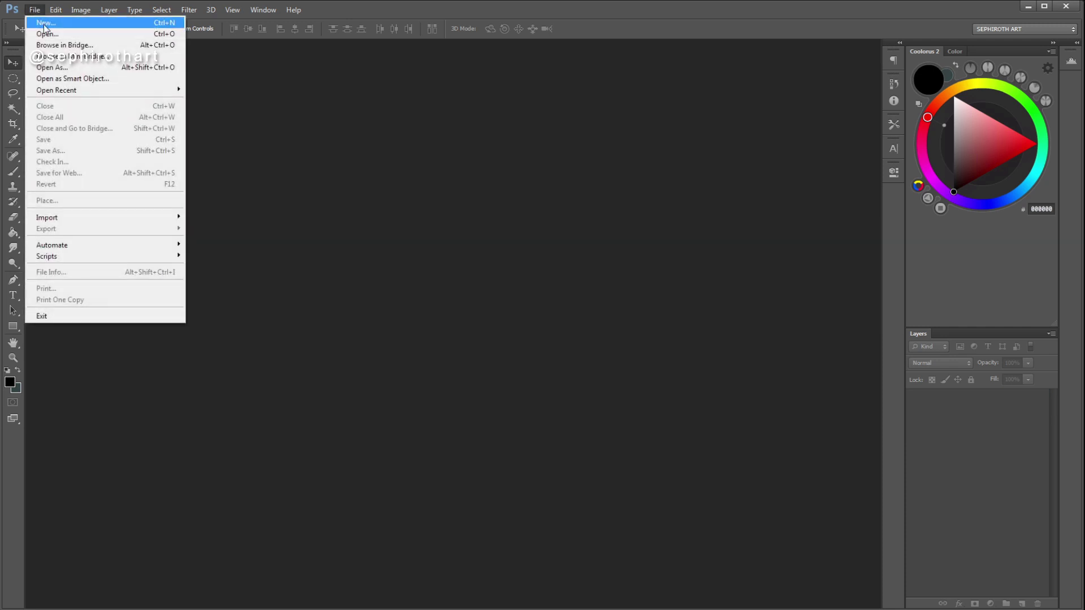
{"action": "left_click", "coordinate": [52, 22]}
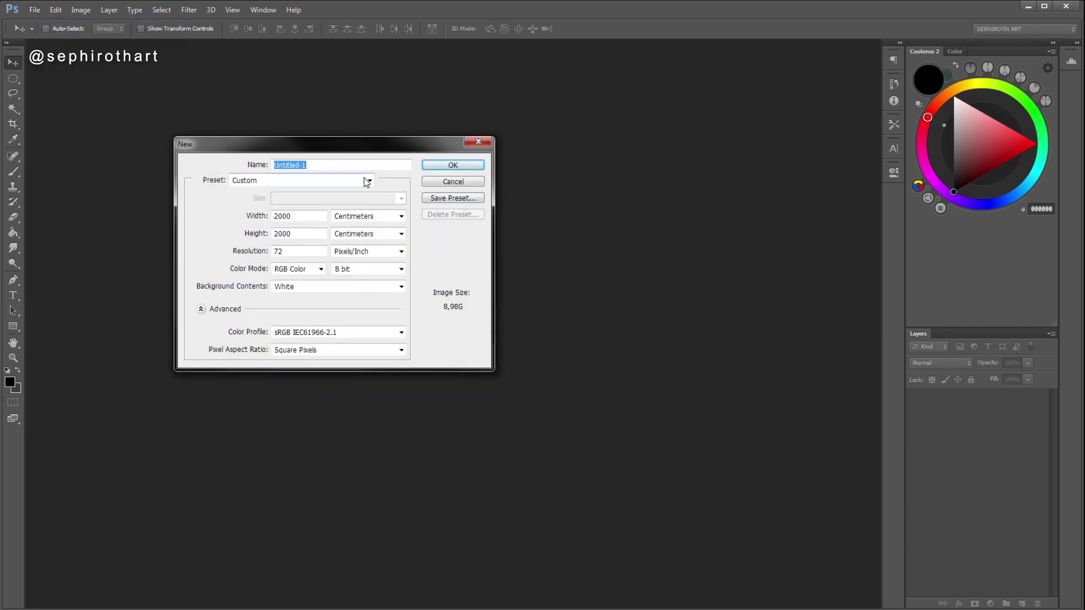
{"action": "left_click", "coordinate": [362, 179]}
{"action": "left_click", "coordinate": [286, 229]}
{"action": "left_click", "coordinate": [471, 167]}
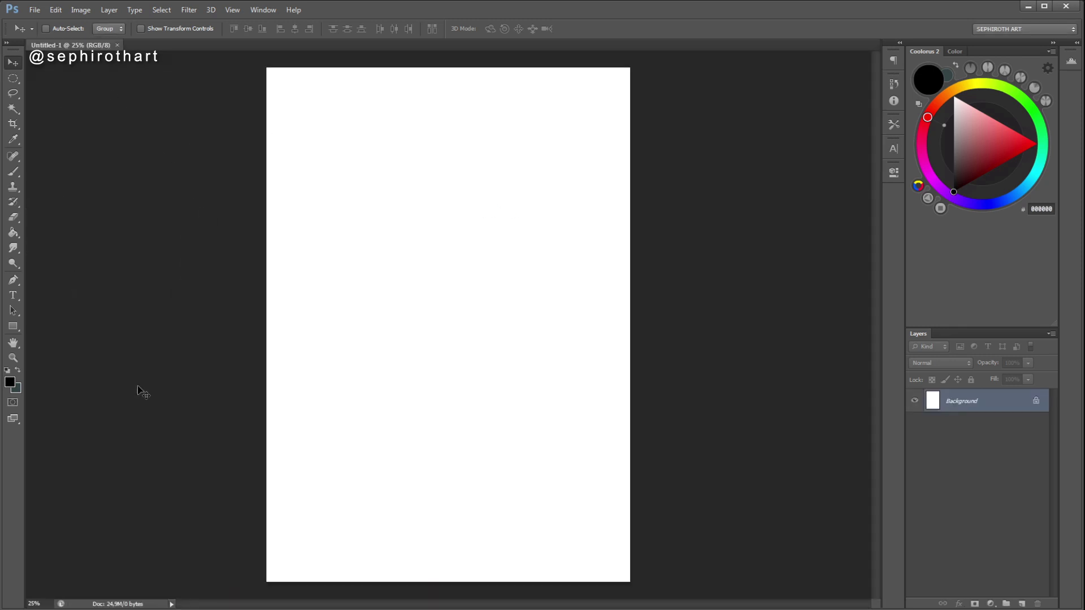
- Paint a straight horizontal black line across a new layer with the 30 px brush, and move it toward the page's middle
{"action": "left_click", "coordinate": [1023, 604]}
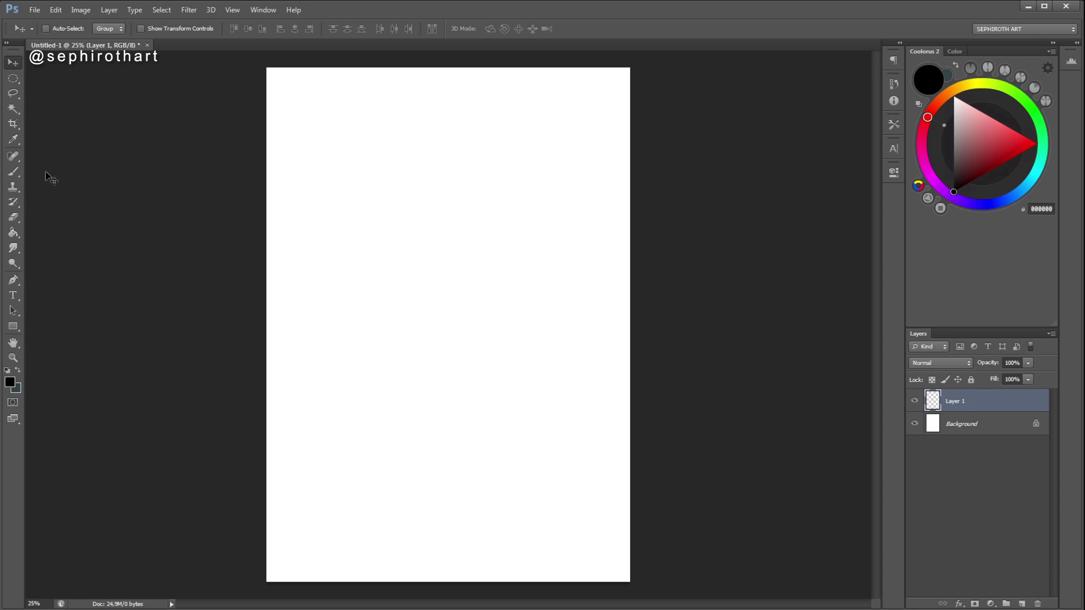
{"action": "left_click", "coordinate": [13, 171]}
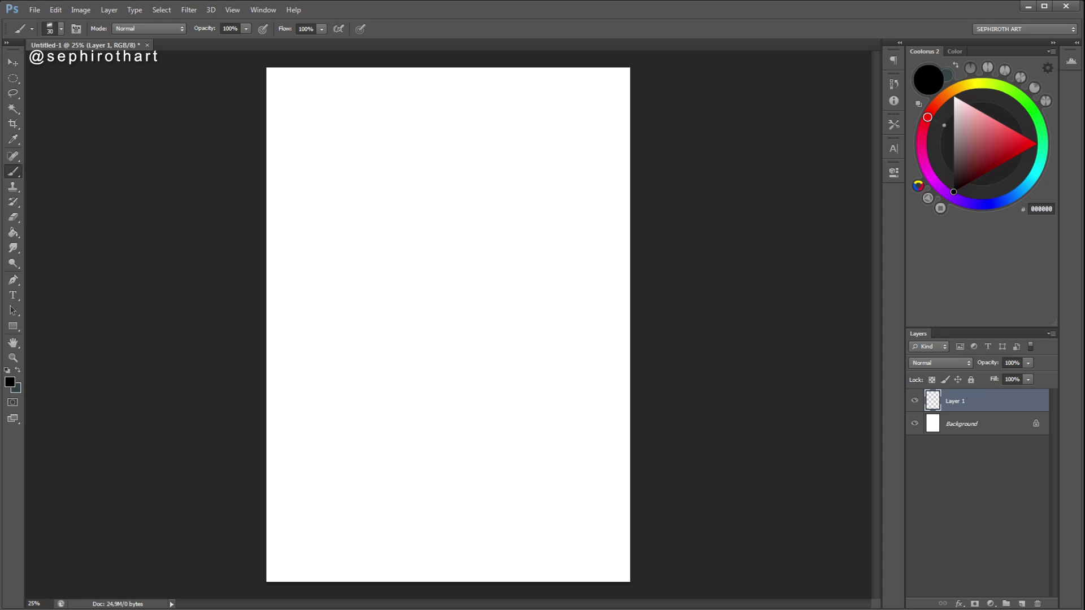
{"action": "left_click_drag", "start_coordinate": [572, 198], "coordinate": [321, 204]}
{"action": "left_click_drag", "start_coordinate": [472, 208], "coordinate": [614, 204]}
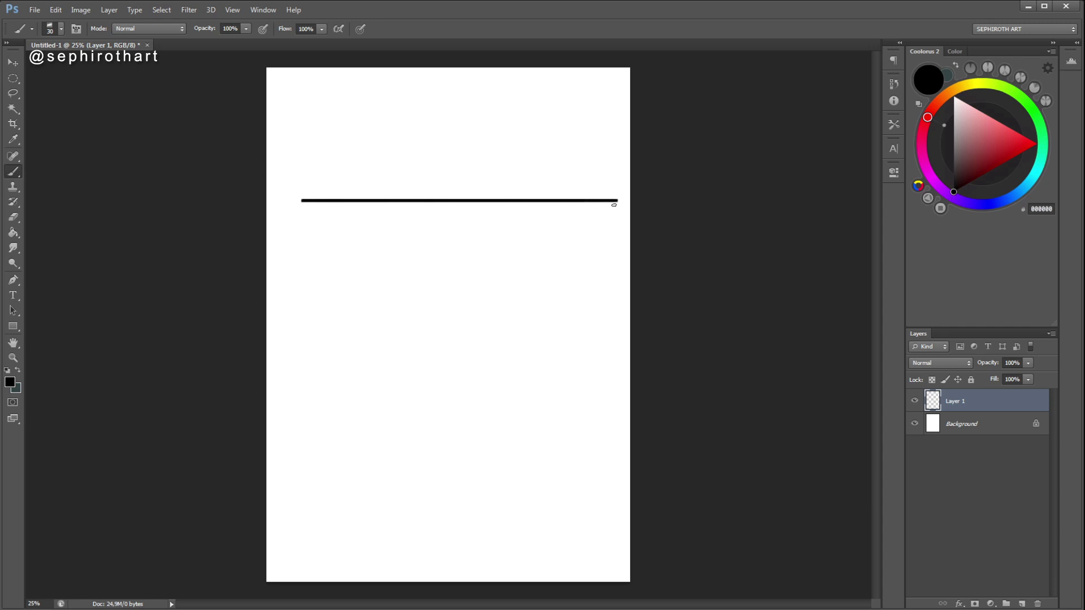
{"action": "key", "text": "v"}
{"action": "mouse_move", "coordinate": [512, 220]}
{"action": "left_mouse_down"}
{"action": "mouse_move", "coordinate": [448, 213]}
{"action": "mouse_move", "coordinate": [499, 217]}
{"action": "mouse_move", "coordinate": [517, 256]}
{"action": "mouse_move", "coordinate": [489, 278]}
{"action": "mouse_move", "coordinate": [442, 247]}
{"action": "mouse_move", "coordinate": [472, 319]}
{"action": "left_mouse_up"}
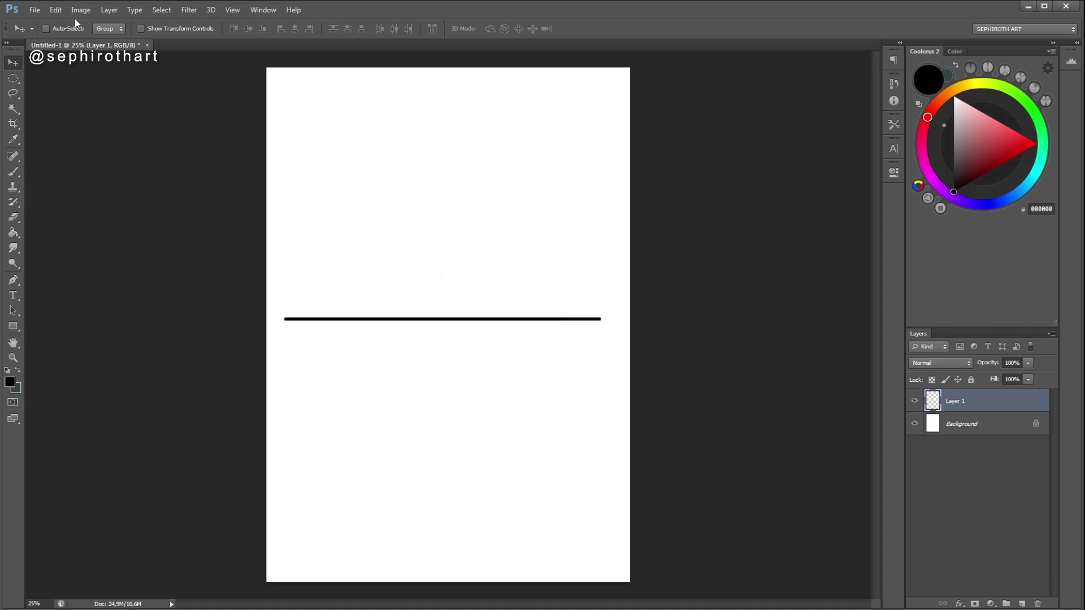
- Rotate the line to 45 degrees with Free Transform
{"action": "left_click", "coordinate": [56, 11]}
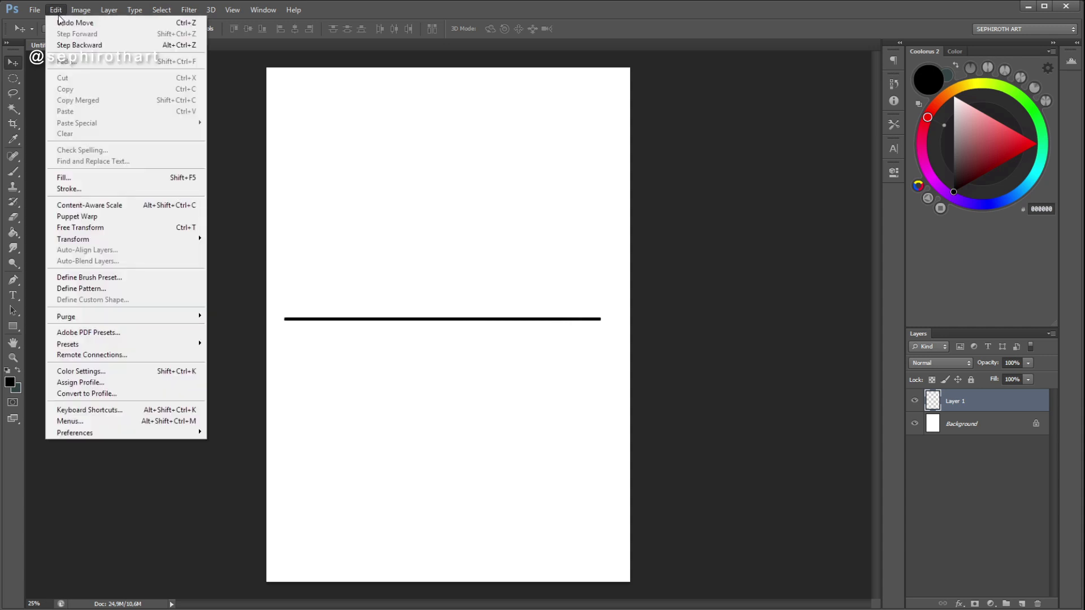
{"action": "left_click", "coordinate": [146, 232]}
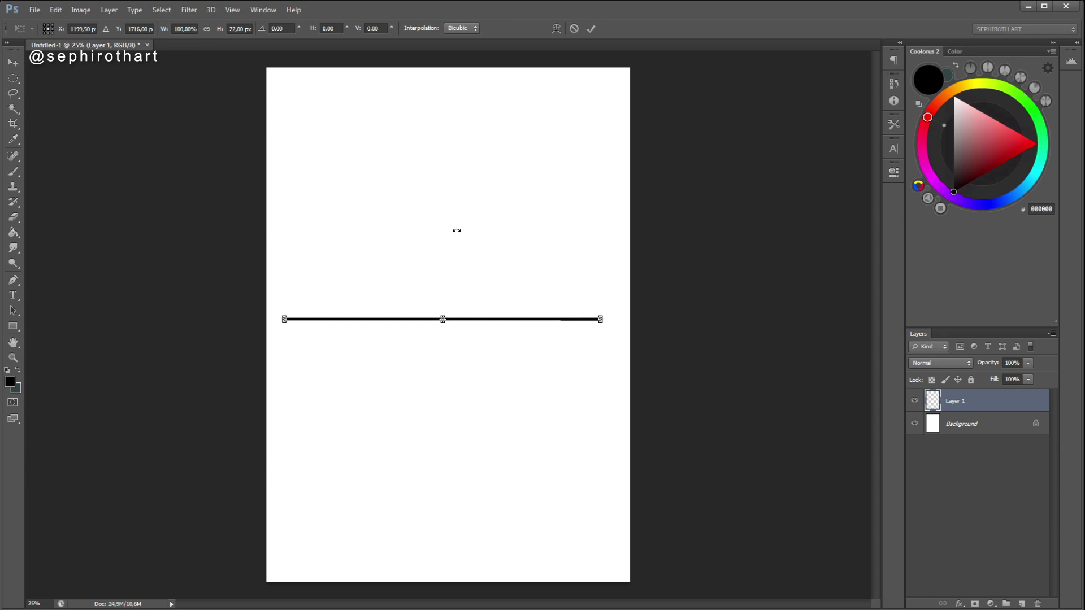
{"action": "left_click_drag", "start_coordinate": [457, 230], "coordinate": [510, 272]}
{"action": "left_click_drag", "start_coordinate": [286, 29], "coordinate": [272, 27]}
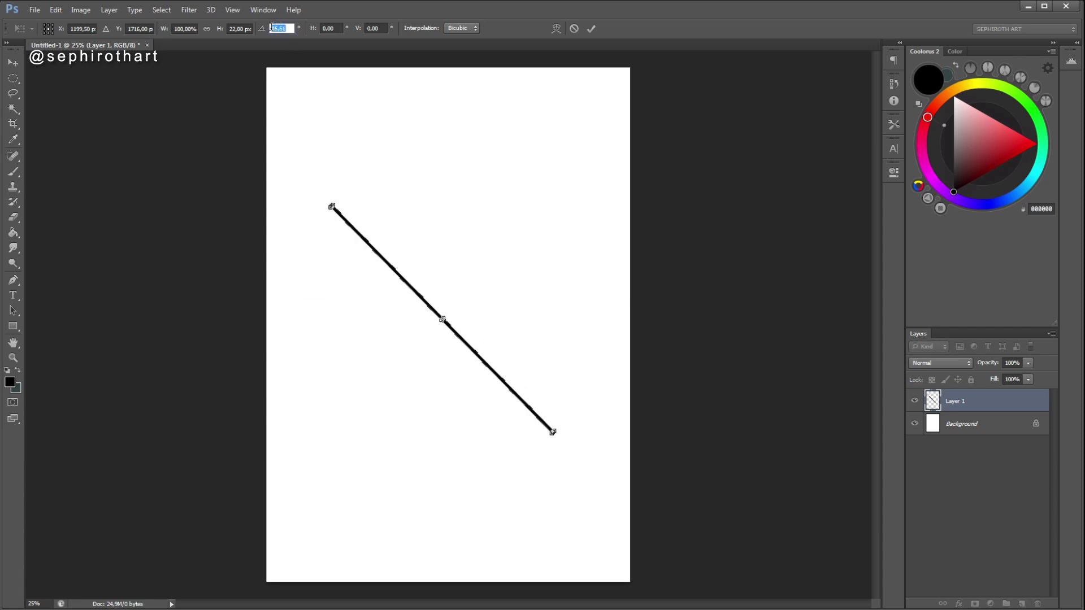
{"action": "type", "text": "45"}
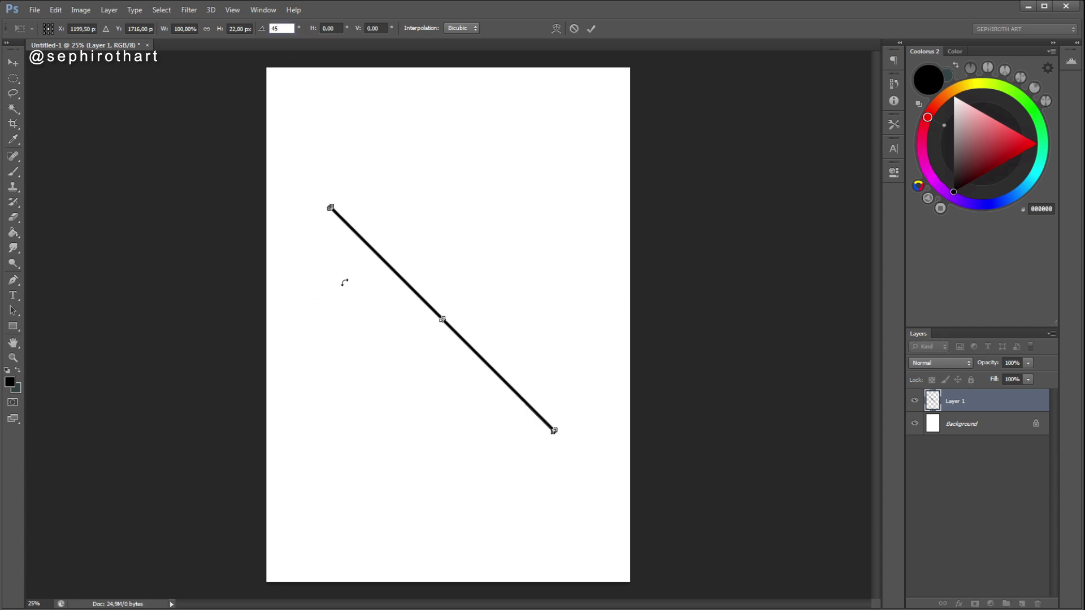
{"action": "left_click", "coordinate": [591, 28]}
{"action": "mouse_move", "coordinate": [446, 331]}
{"action": "left_mouse_down"}
{"action": "mouse_move", "coordinate": [436, 329]}
{"action": "mouse_move", "coordinate": [444, 331]}
{"action": "left_mouse_up"}
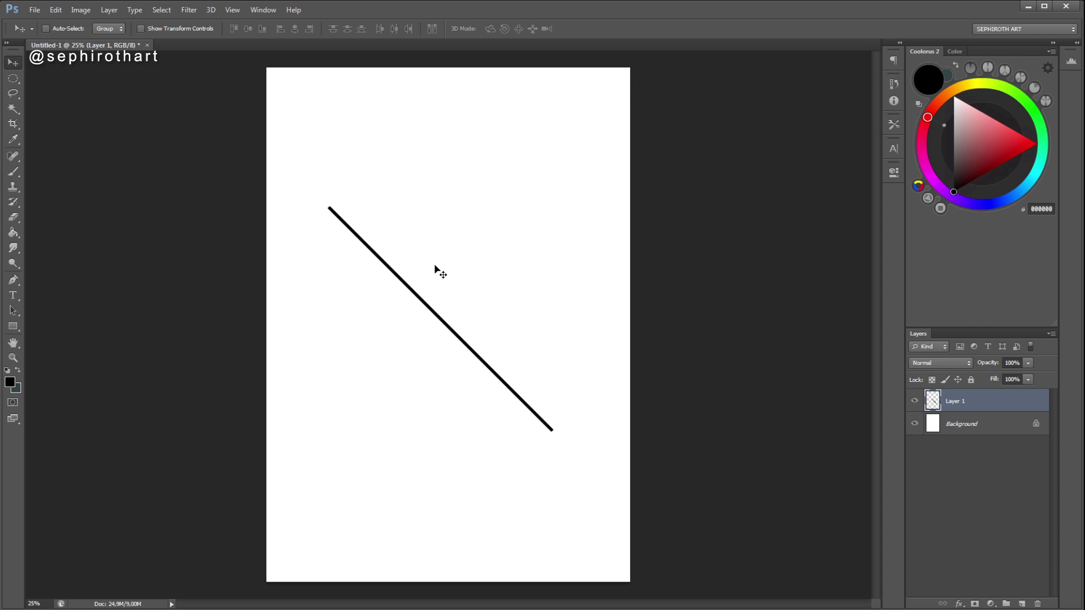
- Scale the diagonal line's height to 50 percent with Free Transform, keeping its width at 100 percent
{"action": "key", "text": "ctrl+t"}
{"action": "left_click_drag", "start_coordinate": [440, 206], "coordinate": [444, 300]}
{"action": "right_click", "coordinate": [240, 29]}
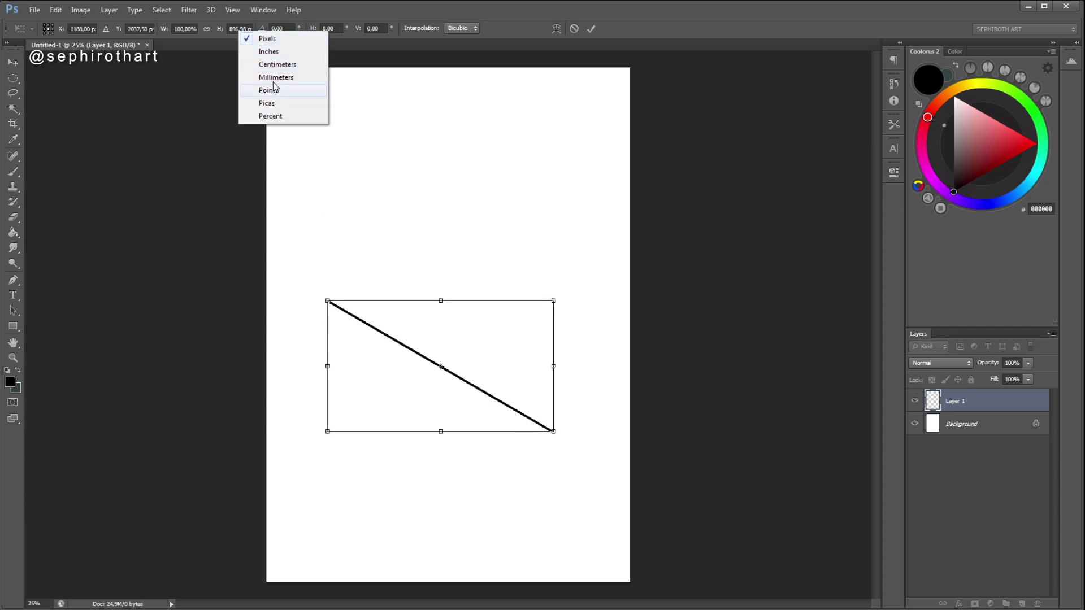
{"action": "left_click", "coordinate": [271, 116]}
{"action": "left_click", "coordinate": [243, 29]}
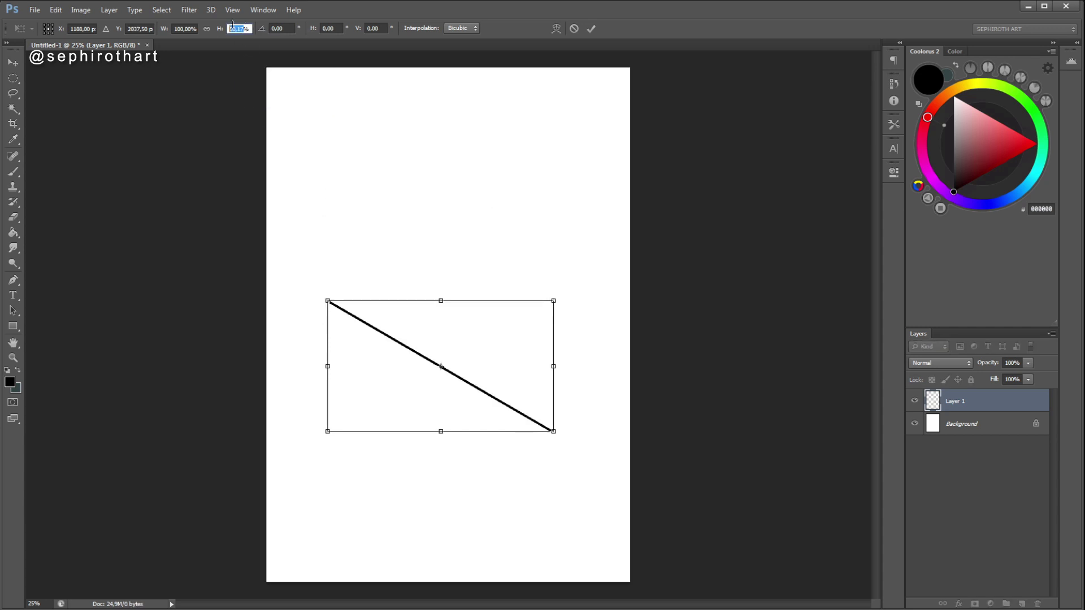
{"action": "type", "text": "50"}
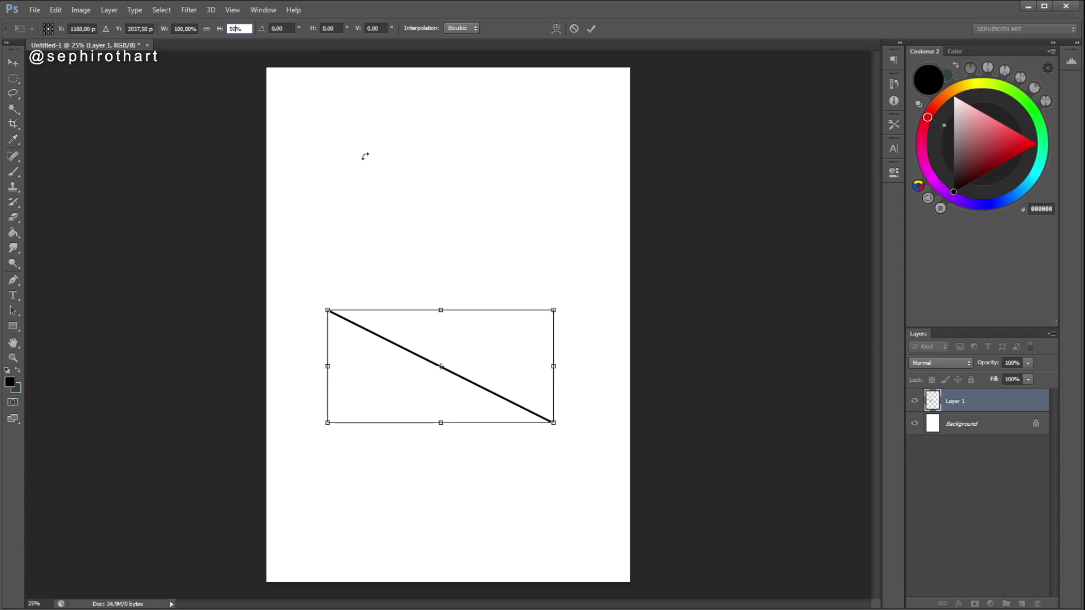
{"action": "left_click", "coordinate": [592, 28]}
- Move the slanted line to the page's upper right edge and place four parallel copies stepping down toward the left edge
{"action": "left_click_drag", "start_coordinate": [444, 349], "coordinate": [574, 253]}
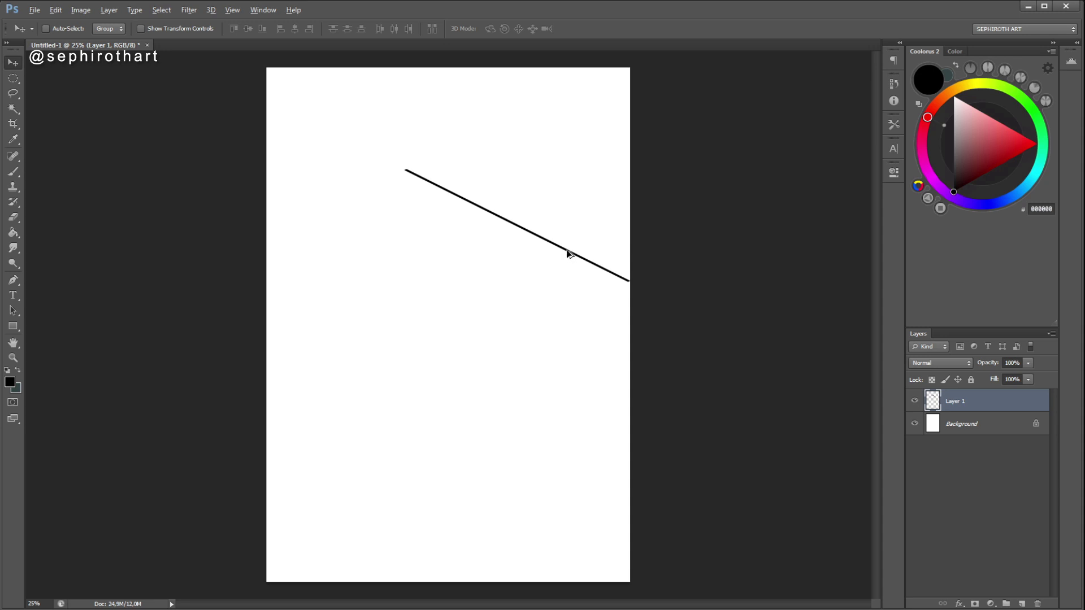
{"action": "left_click_drag", "start_coordinate": [568, 253], "coordinate": [532, 281]}
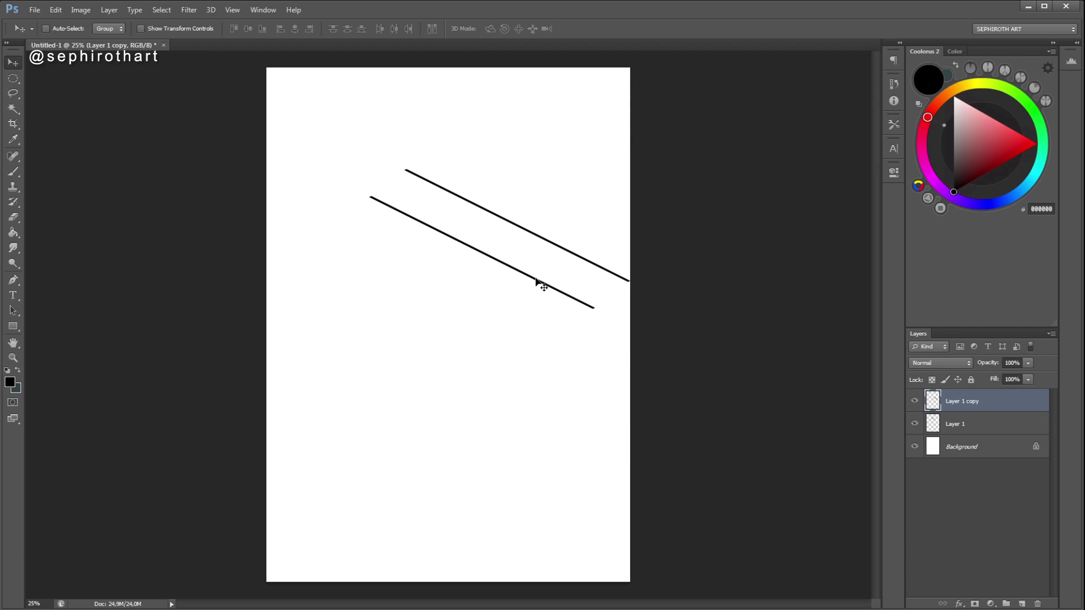
{"action": "left_click_drag", "start_coordinate": [536, 280], "coordinate": [501, 305]}
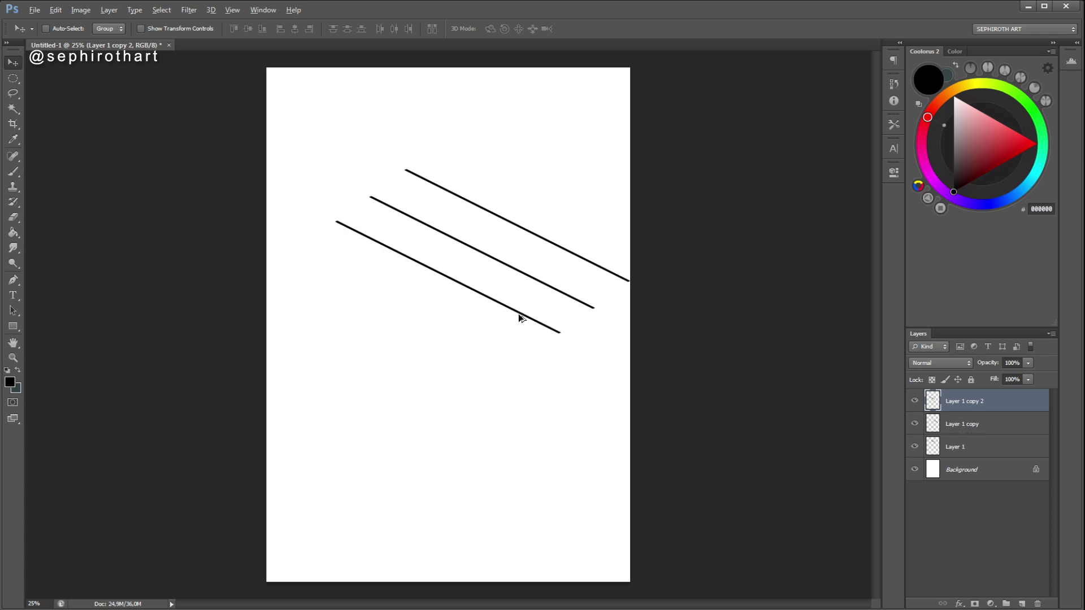
{"action": "key", "text": "alt"}
{"action": "left_click_drag", "start_coordinate": [527, 317], "coordinate": [454, 379]}
- Distribute the five line layers evenly by their vertical centers and merge them into one layer
{"action": "key", "text": "ctrl+alt+a"}
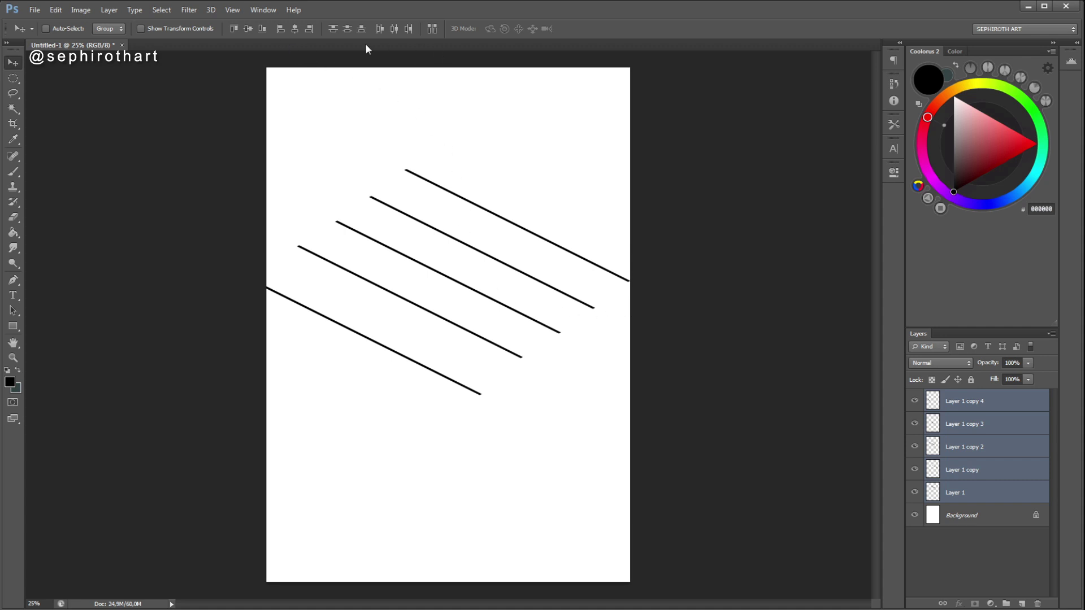
{"action": "left_click", "coordinate": [347, 29]}
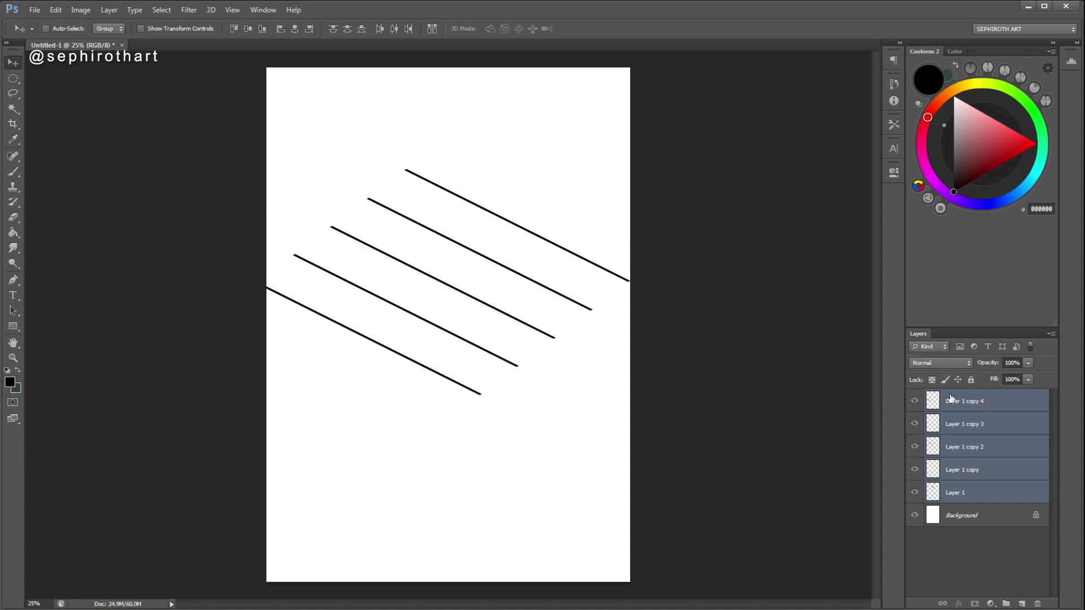
{"action": "key", "text": "ctrl+e"}
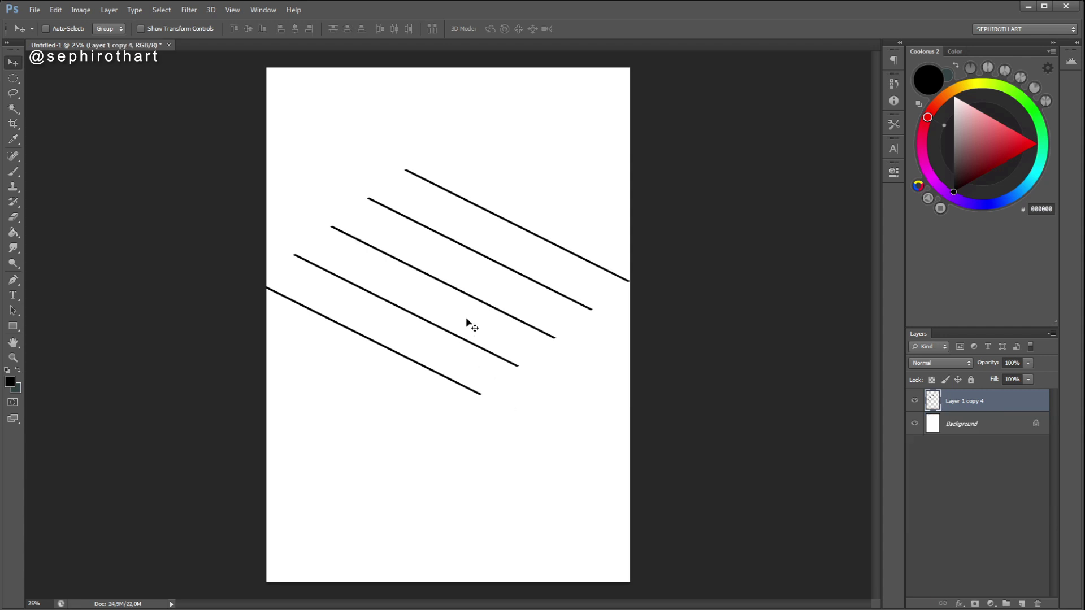
{"action": "left_click", "coordinate": [915, 402]}
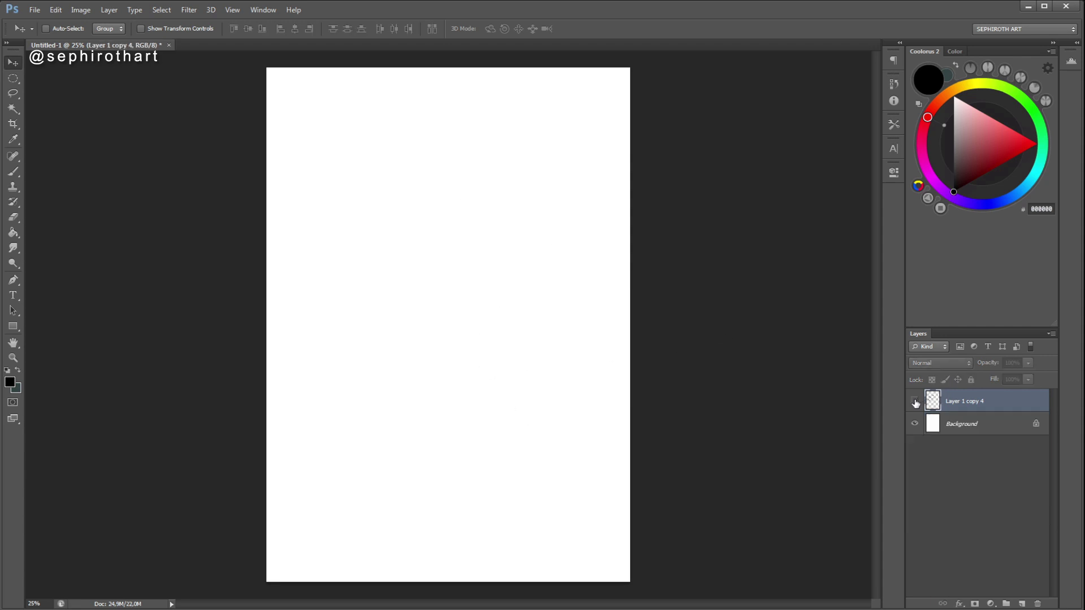
{"action": "left_click", "coordinate": [915, 402]}
{"action": "left_click", "coordinate": [915, 402]}
{"action": "left_click", "coordinate": [915, 402]}
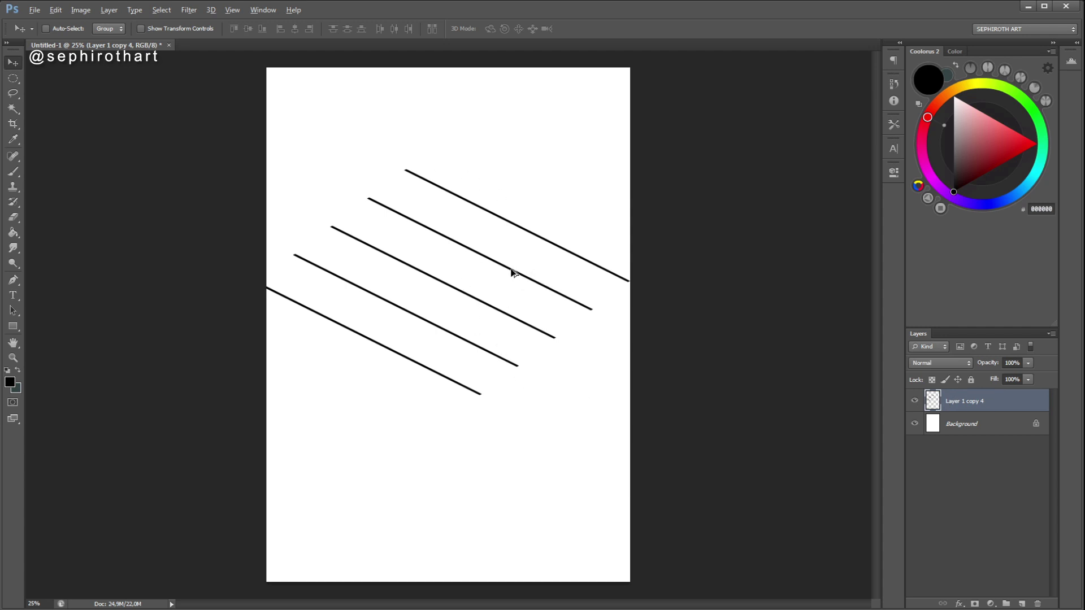
- Duplicate the merged lines layer, flip the copy horizontally and position it over the original to form a diamond grid
{"action": "mouse_move", "coordinate": [499, 266]}
{"action": "left_mouse_down"}
{"action": "mouse_move", "coordinate": [503, 305]}
{"action": "mouse_move", "coordinate": [511, 296]}
{"action": "mouse_move", "coordinate": [486, 273]}
{"action": "mouse_move", "coordinate": [482, 305]}
{"action": "mouse_move", "coordinate": [482, 269]}
{"action": "left_mouse_up"}
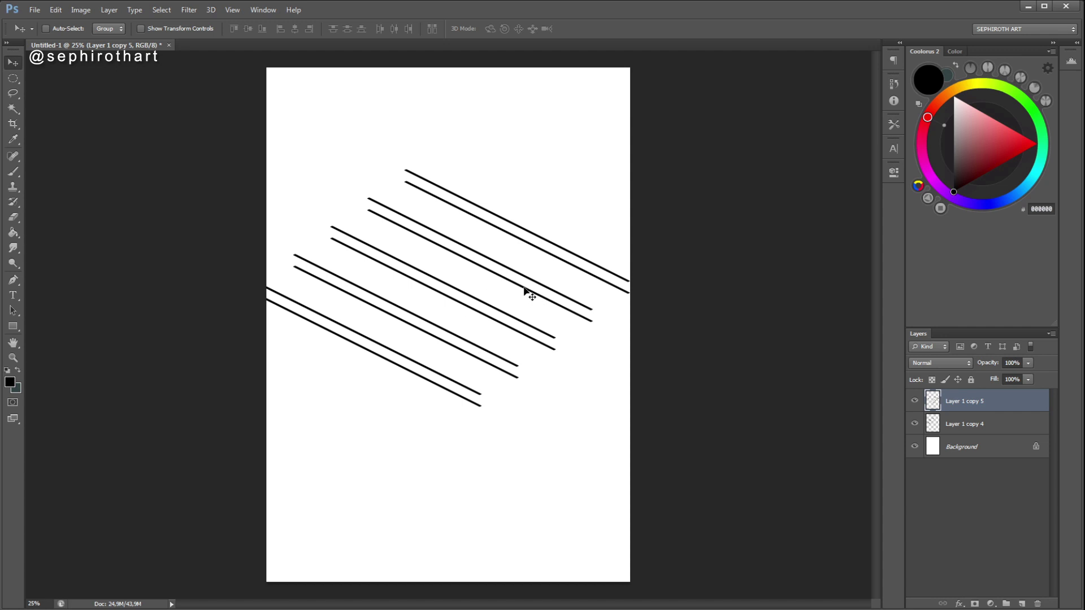
{"action": "left_click_drag", "start_coordinate": [525, 293], "coordinate": [532, 301]}
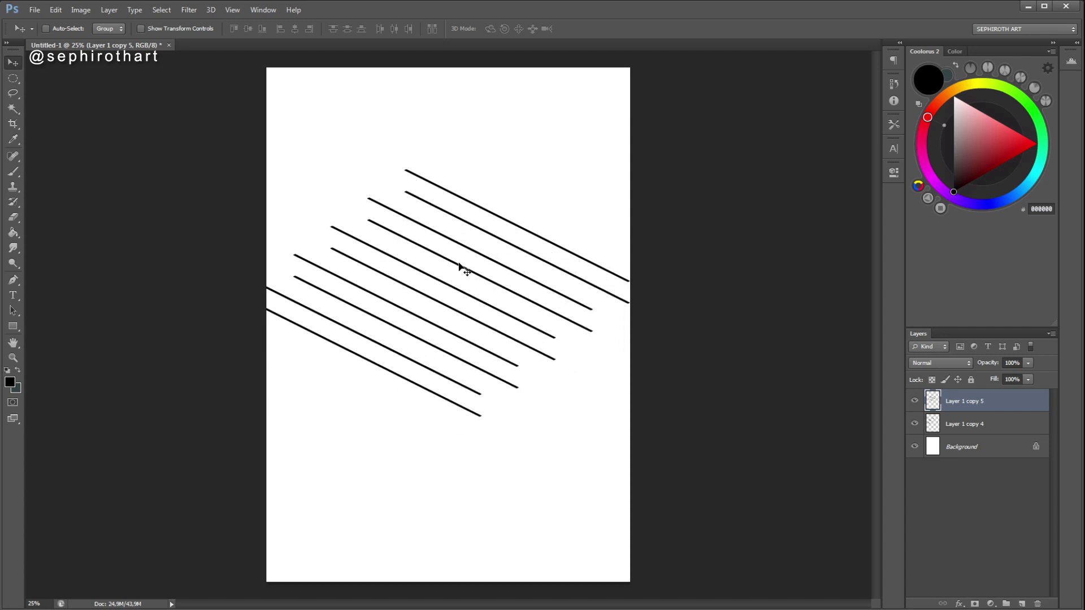
{"action": "left_click", "coordinate": [57, 10]}
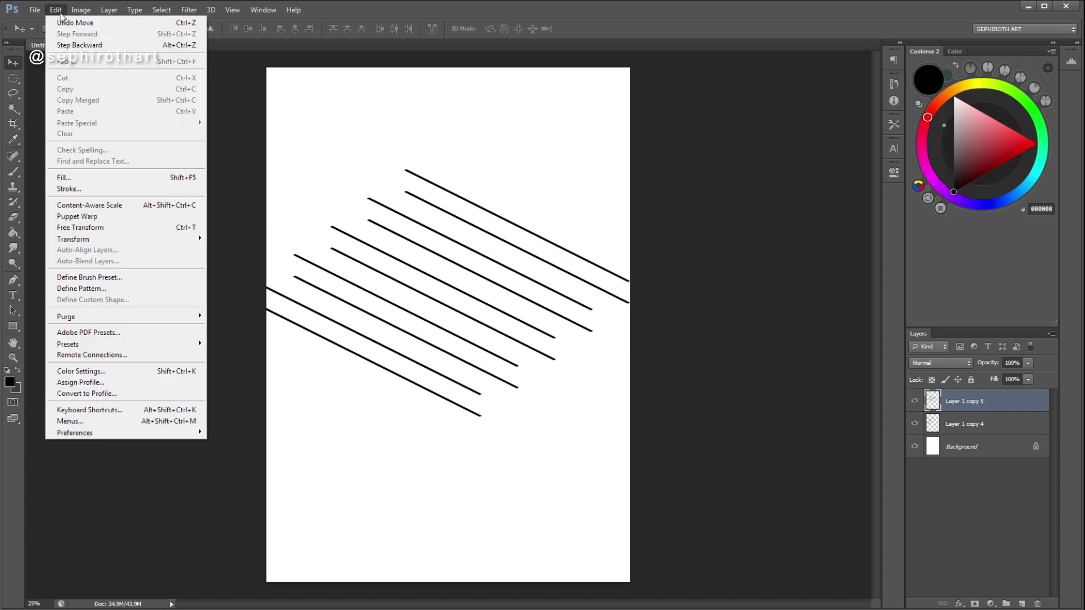
{"action": "mouse_move", "coordinate": [111, 240]}
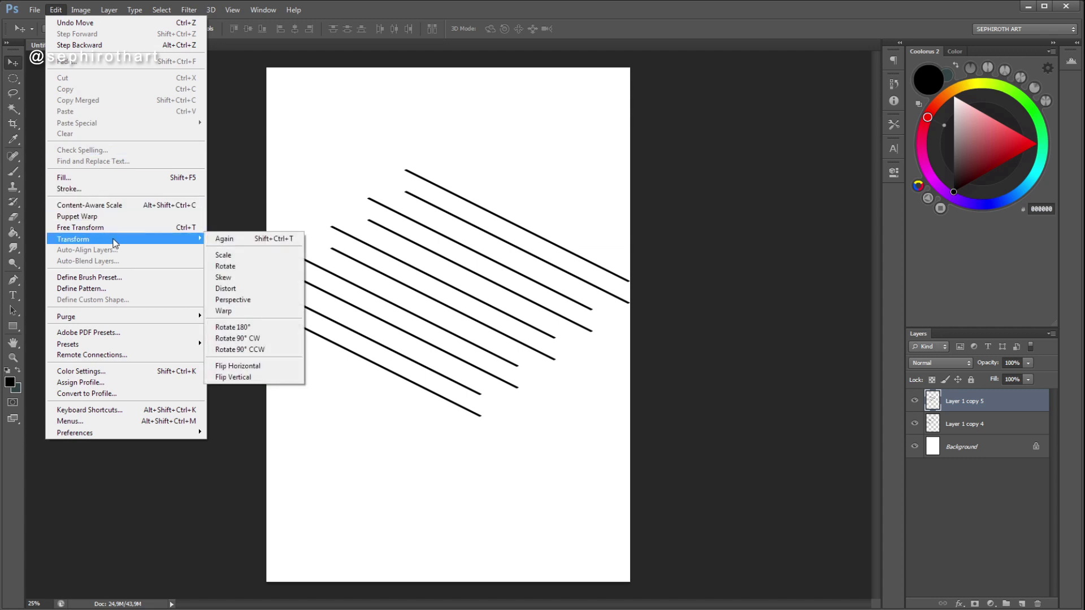
{"action": "left_click", "coordinate": [261, 366]}
{"action": "left_click_drag", "start_coordinate": [523, 346], "coordinate": [536, 322]}
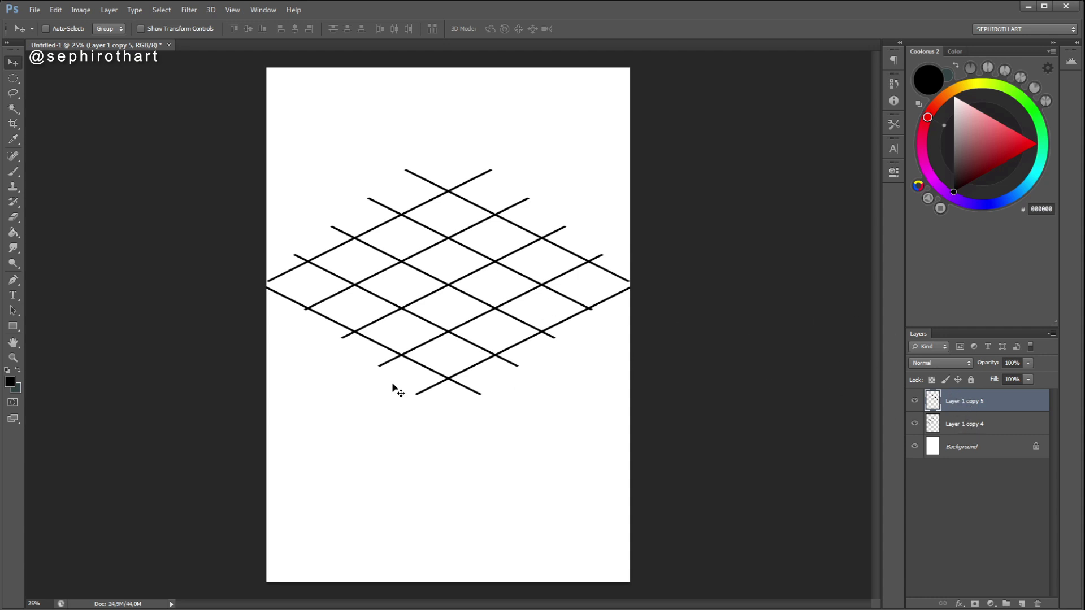
- Merge the two line layers after aligning their horizontal centers, and move the grid to the lower half of the page
{"action": "left_click", "coordinate": [973, 422], "text": "shift"}
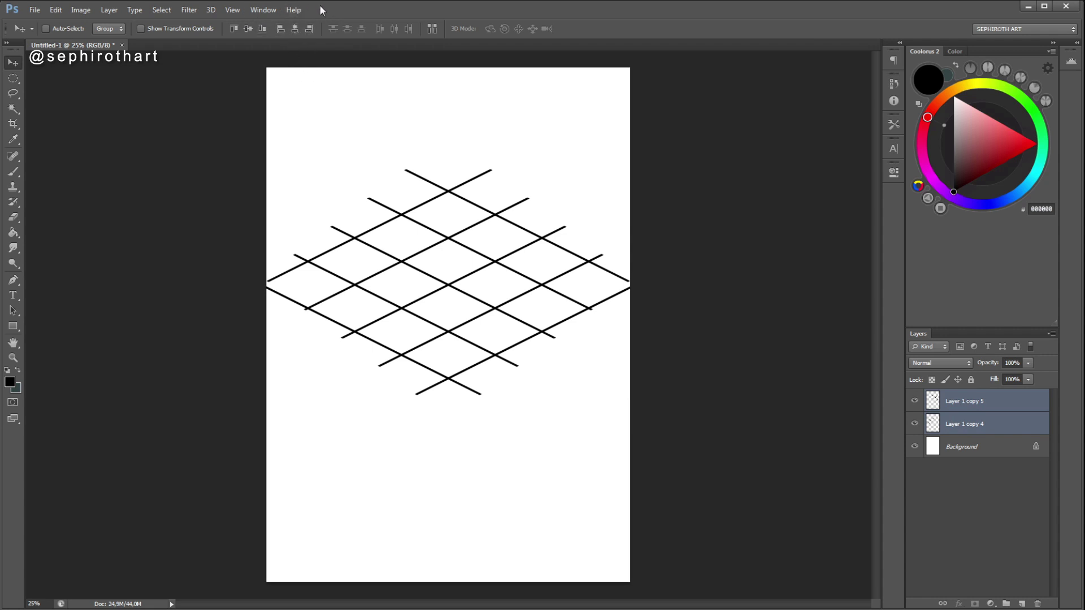
{"action": "left_click", "coordinate": [294, 28]}
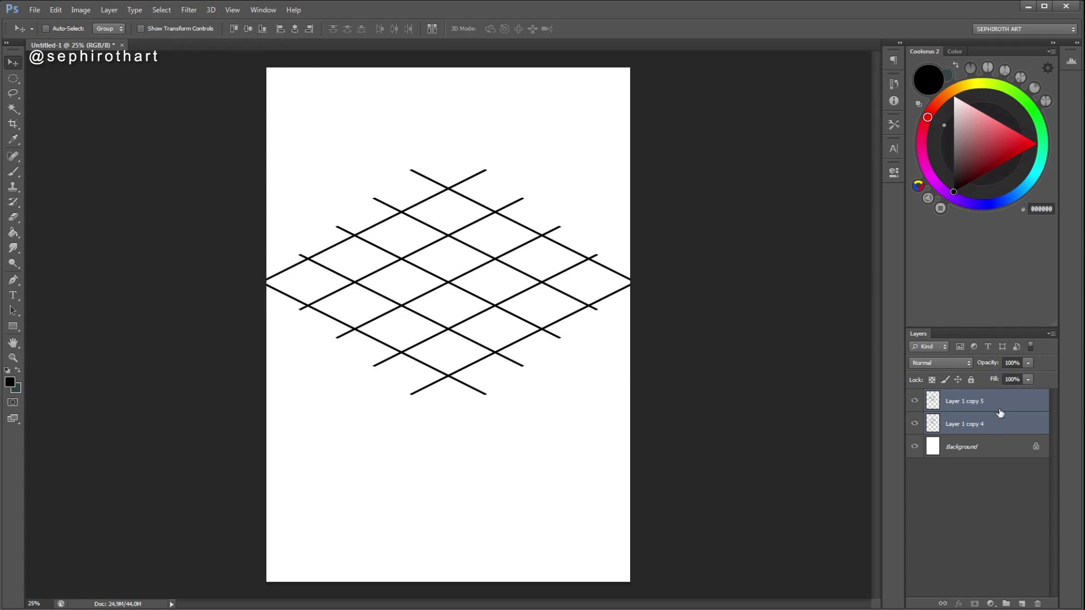
{"action": "key", "text": "ctrl+e"}
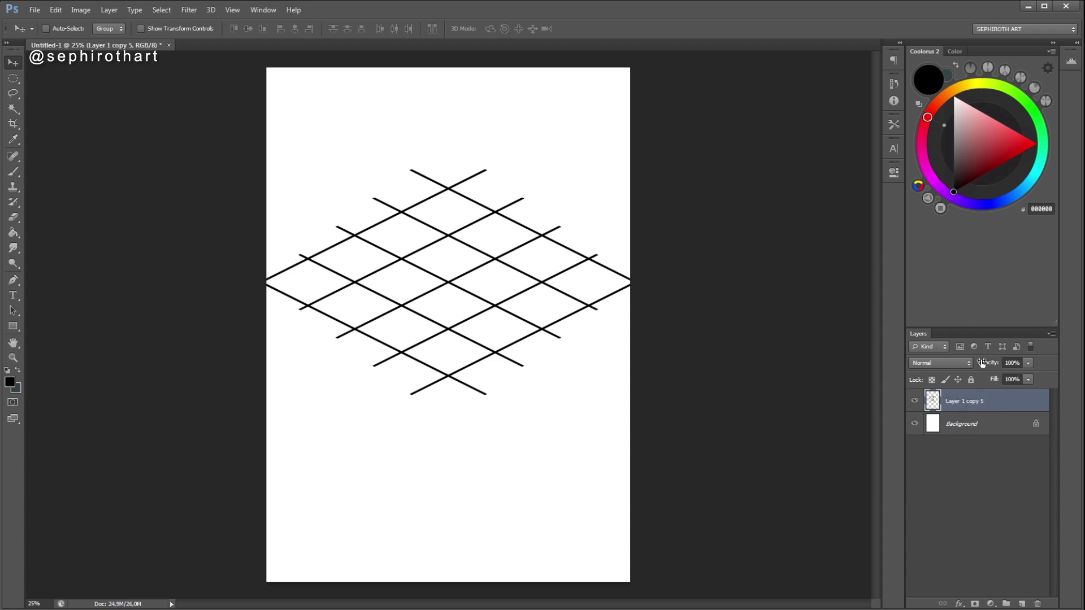
{"action": "left_click_drag", "start_coordinate": [475, 272], "coordinate": [491, 423]}
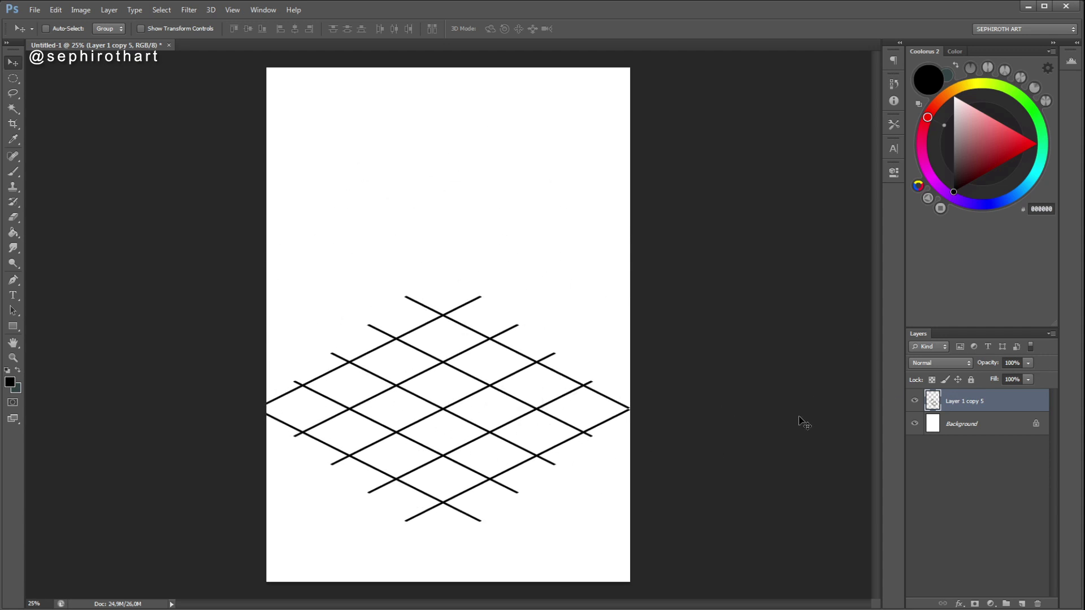
- Trim the protruding line ends around the grid's outer edges using Lasso selections
{"action": "left_click", "coordinate": [13, 93]}
{"action": "mouse_move", "coordinate": [428, 287]}
{"action": "left_mouse_down"}
{"action": "mouse_move", "coordinate": [379, 334]}
{"action": "mouse_move", "coordinate": [301, 346]}
{"action": "mouse_move", "coordinate": [481, 247]}
{"action": "left_mouse_up"}
{"action": "key", "text": "Delete"}
{"action": "key", "text": "ctrl+d"}
{"action": "mouse_move", "coordinate": [452, 301]}
{"action": "left_mouse_down"}
{"action": "mouse_move", "coordinate": [471, 325]}
{"action": "mouse_move", "coordinate": [617, 381]}
{"action": "mouse_move", "coordinate": [491, 270]}
{"action": "left_mouse_up"}
{"action": "key", "text": "Delete"}
{"action": "key", "text": "ctrl+d"}
{"action": "mouse_move", "coordinate": [324, 471]}
{"action": "left_mouse_down"}
{"action": "mouse_move", "coordinate": [448, 537]}
{"action": "mouse_move", "coordinate": [596, 477]}
{"action": "mouse_move", "coordinate": [602, 452]}
{"action": "left_mouse_up"}
{"action": "key", "text": "Delete"}
{"action": "key", "text": "ctrl+d"}
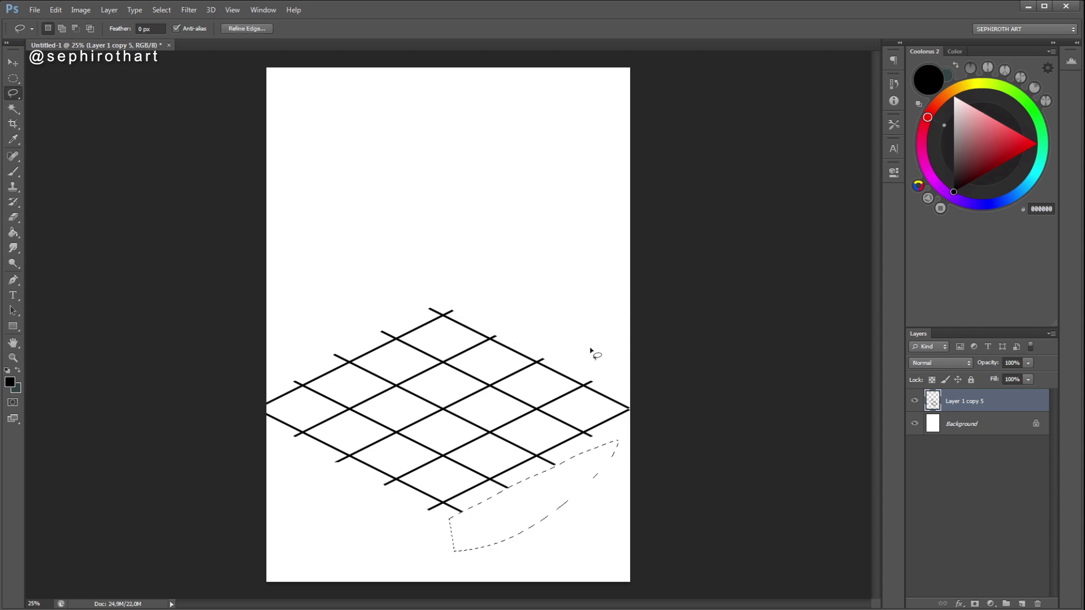
{"action": "key", "text": "Delete"}
{"action": "key", "text": "ctrl+d"}
- Lower the grid layer's opacity to about 35% and add a new empty layer above it
{"action": "left_click", "coordinate": [1029, 363]}
{"action": "left_click", "coordinate": [989, 375]}
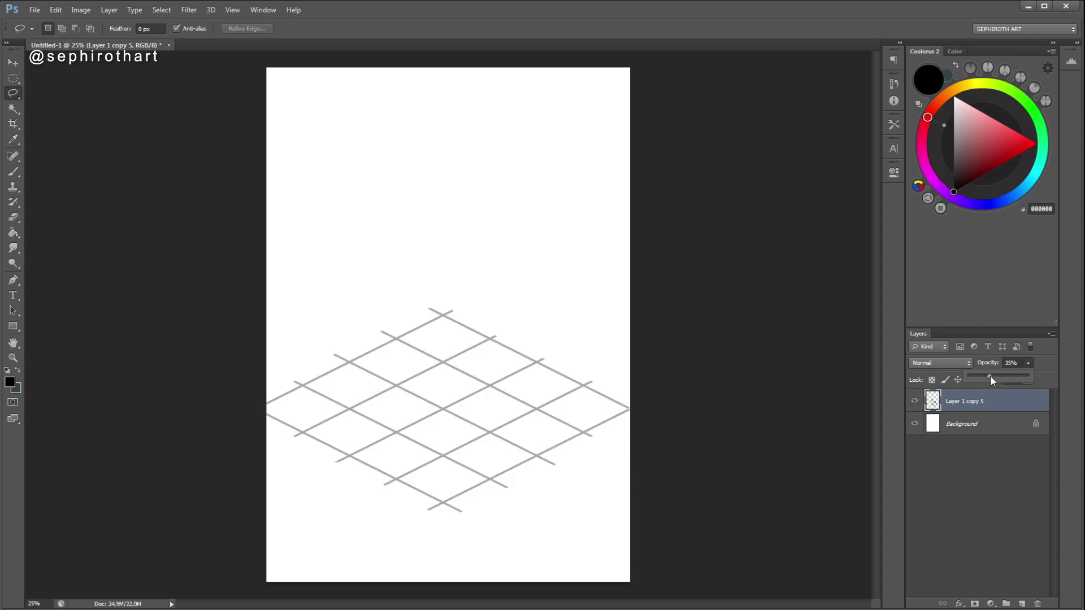
{"action": "left_click_drag", "start_coordinate": [982, 378], "coordinate": [986, 375]}
{"action": "left_click", "coordinate": [1021, 603]}
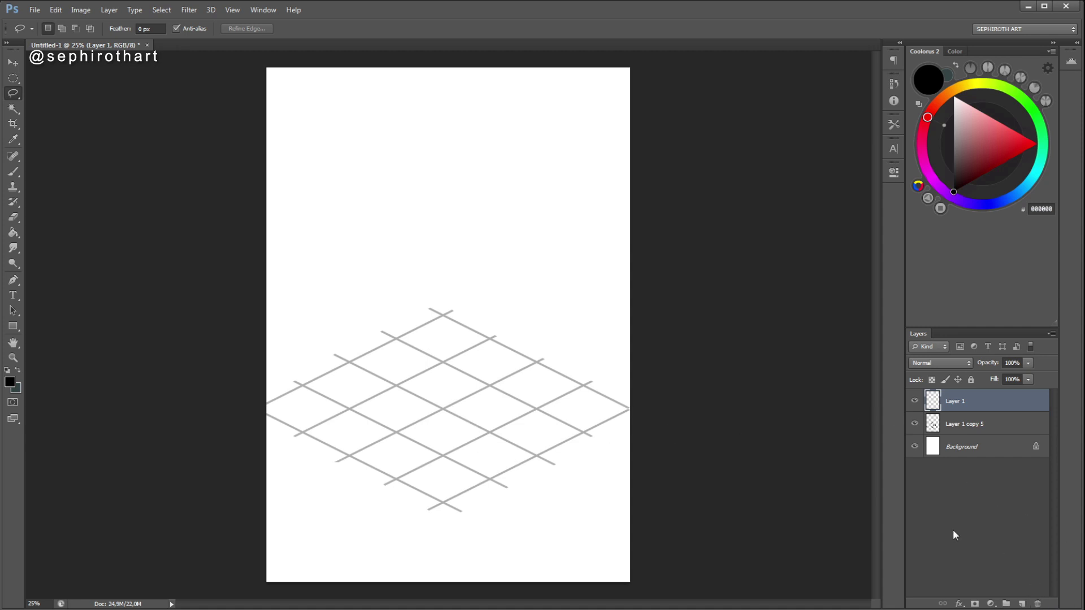
- Add a new layer and fill a square marquee selection with black in the page's upper part
{"action": "left_click", "coordinate": [13, 62]}
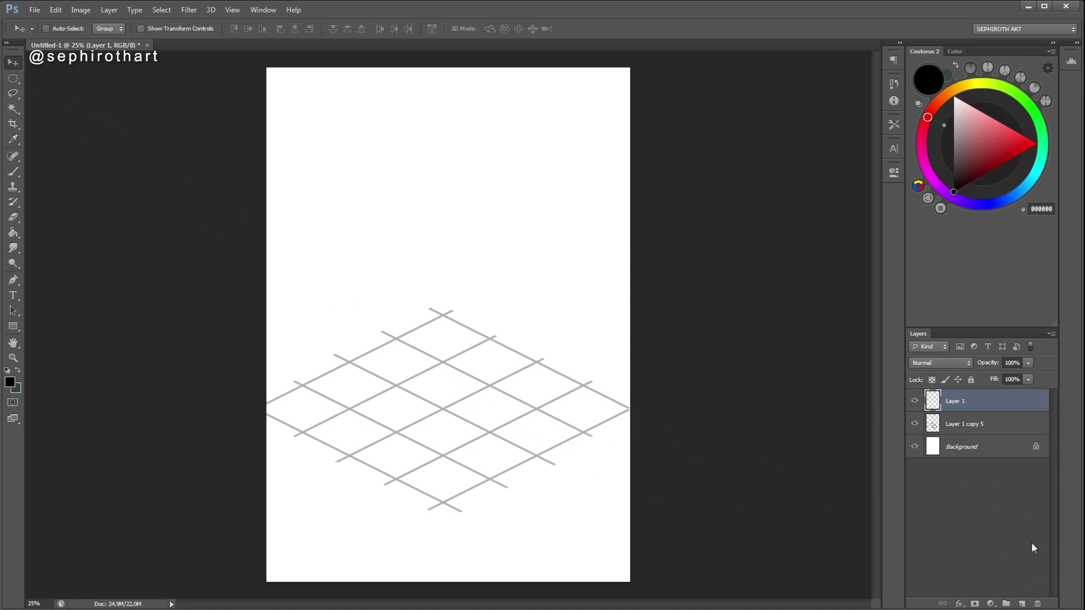
{"action": "left_click", "coordinate": [1022, 604]}
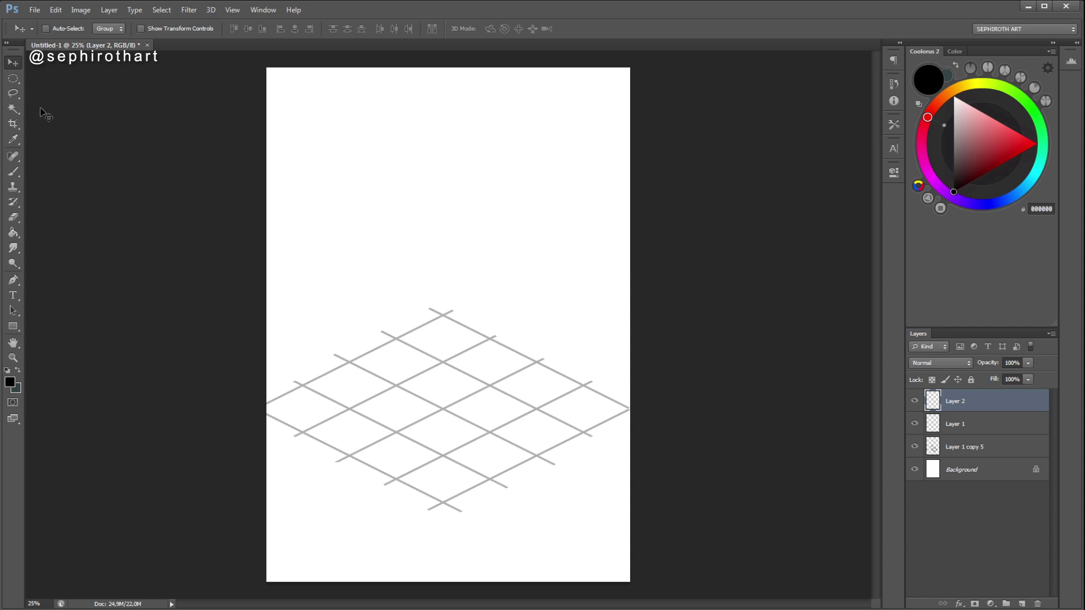
{"action": "left_click", "coordinate": [11, 80]}
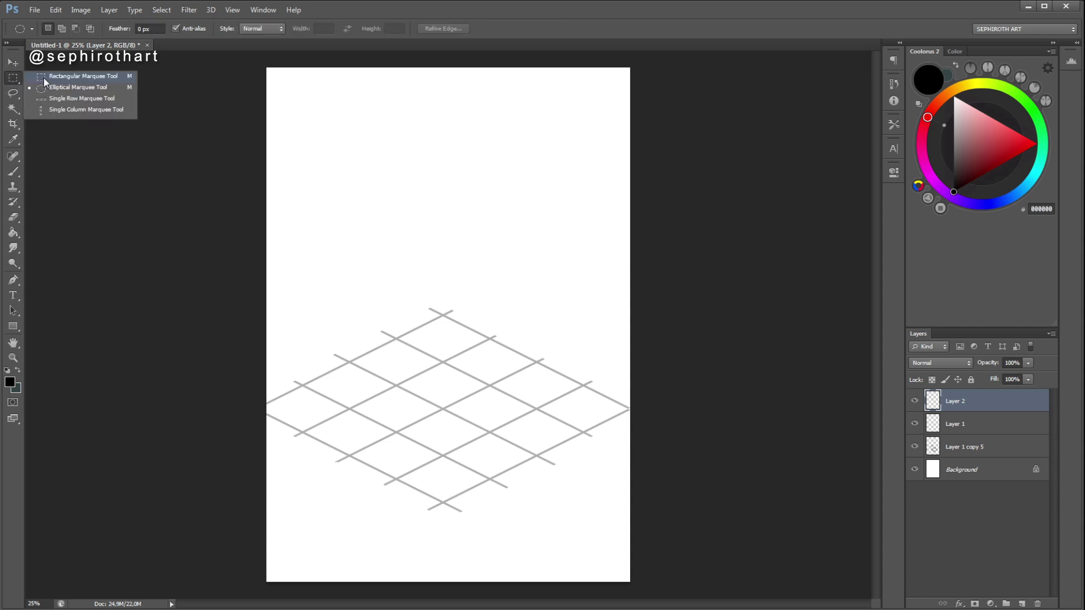
{"action": "left_click", "coordinate": [44, 79]}
{"action": "left_click_drag", "start_coordinate": [371, 110], "coordinate": [460, 228]}
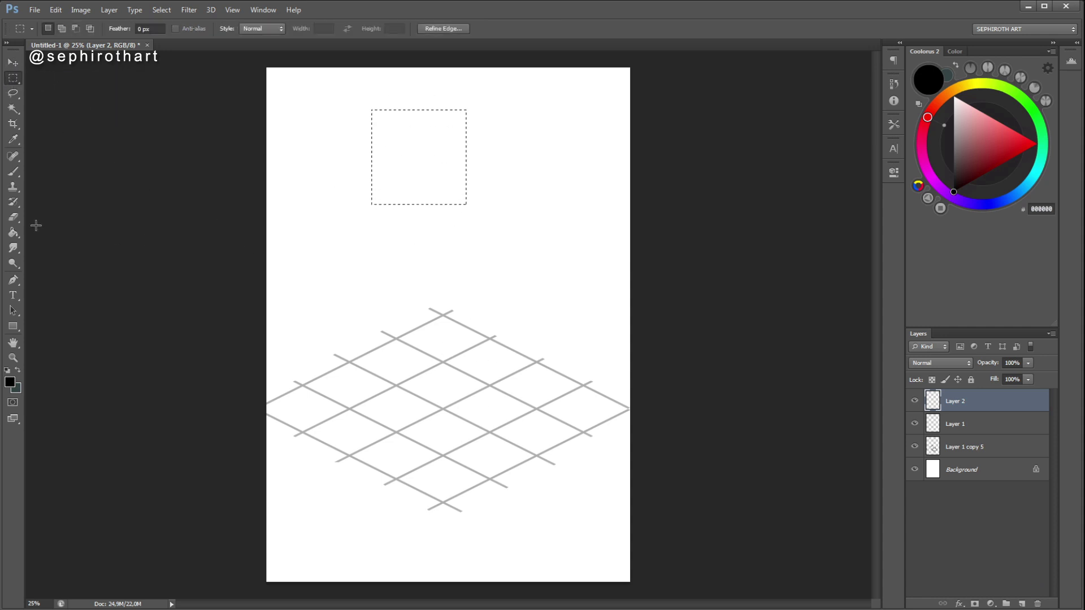
{"action": "key", "text": "g"}
{"action": "left_click", "coordinate": [412, 161]}
{"action": "key", "text": "m"}
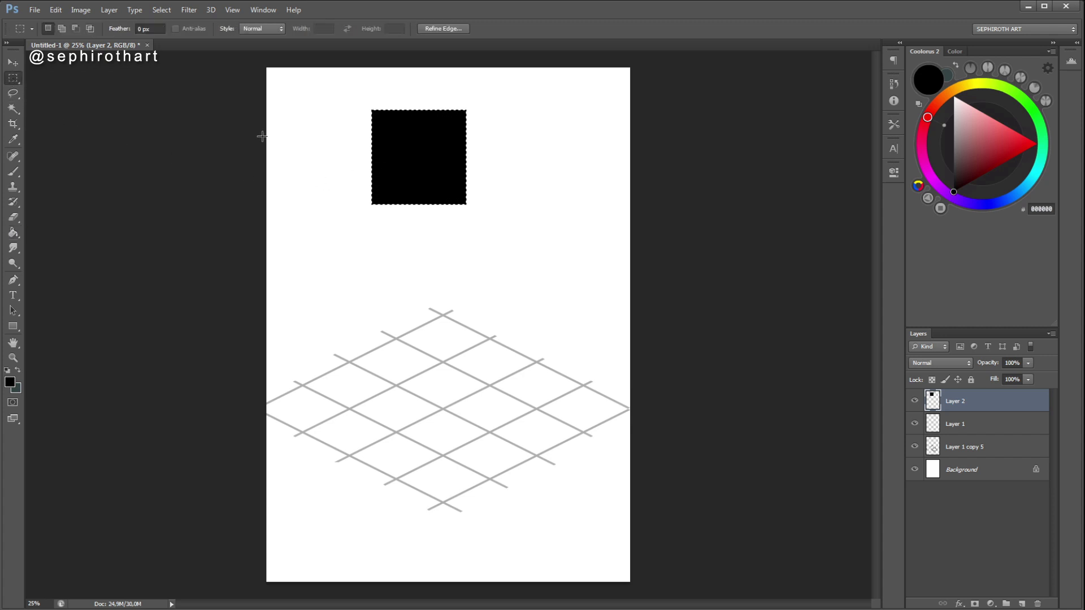
- Rotate the black square 45° with a free transform and apply it
{"action": "left_click", "coordinate": [13, 62]}
{"action": "key", "text": "ctrl+t"}
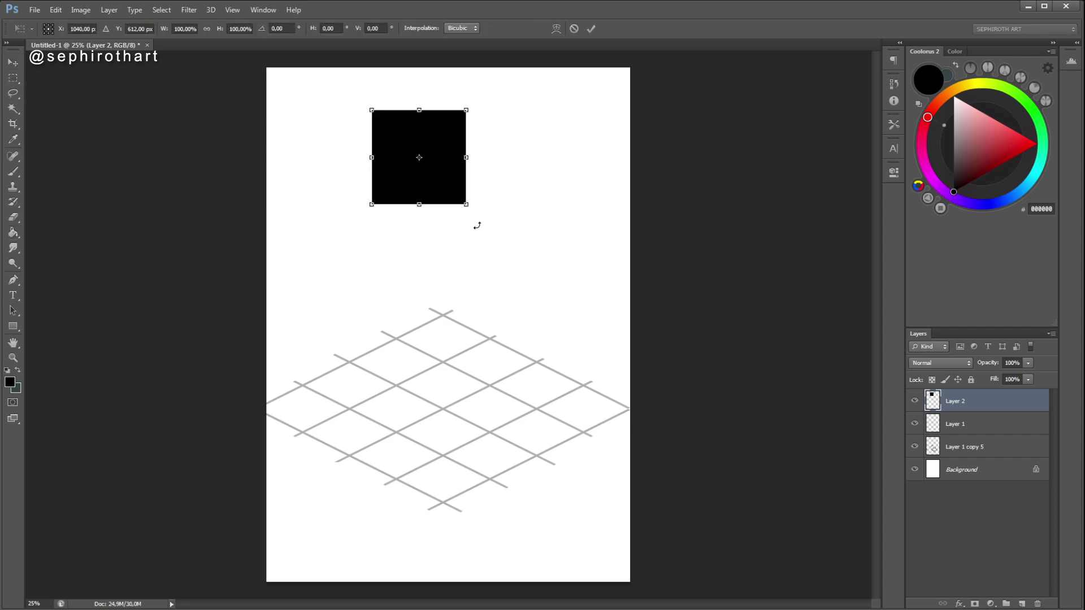
{"action": "left_click_drag", "start_coordinate": [493, 92], "coordinate": [538, 170]}
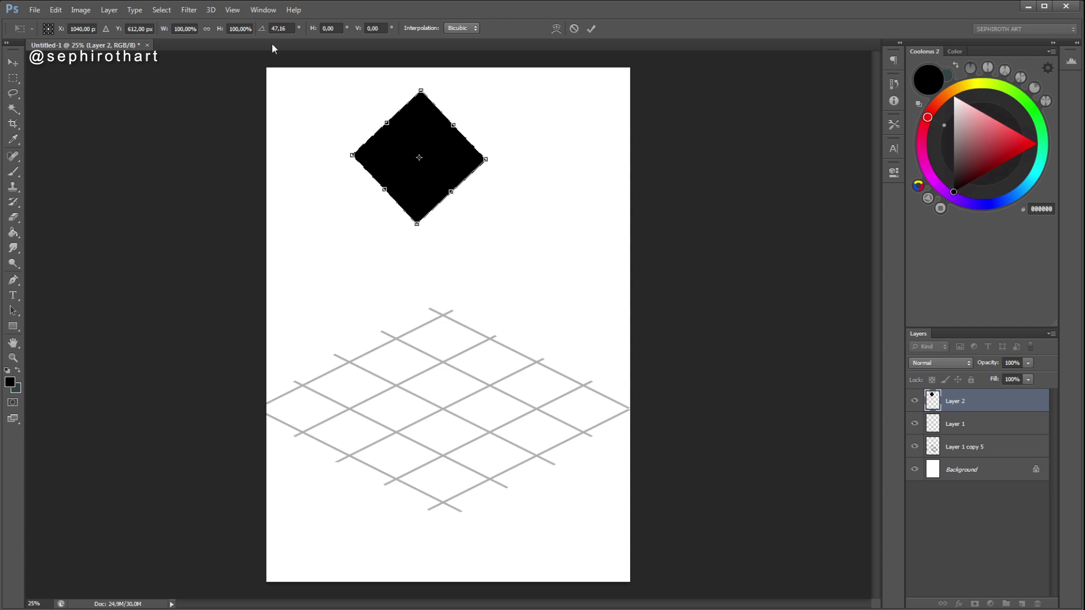
{"action": "double_click", "coordinate": [283, 28]}
{"action": "type", "text": "45"}
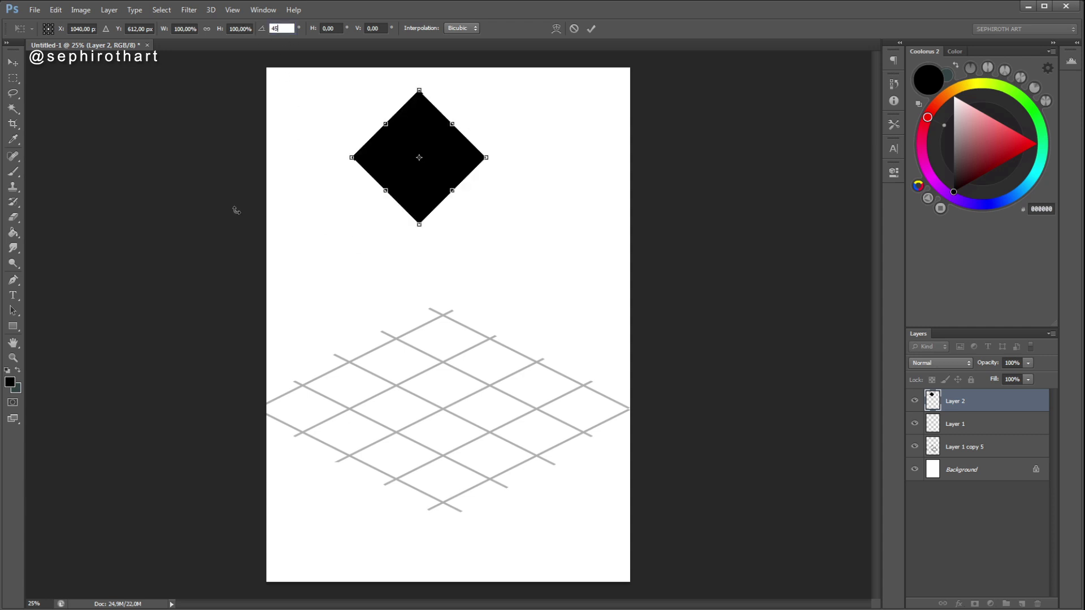
{"action": "left_click", "coordinate": [13, 62]}
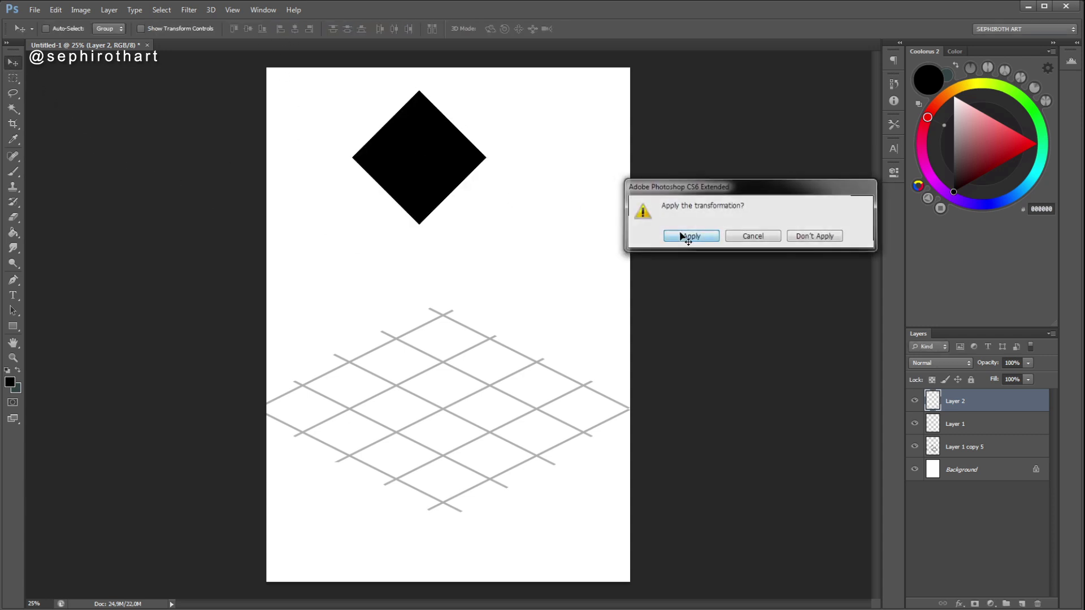
{"action": "left_click", "coordinate": [686, 236]}
- Scale the rotated square to 50% height and fit it over the center of the isometric grid
{"action": "left_click_drag", "start_coordinate": [431, 163], "coordinate": [410, 220]}
{"action": "key", "text": "ctrl+t"}
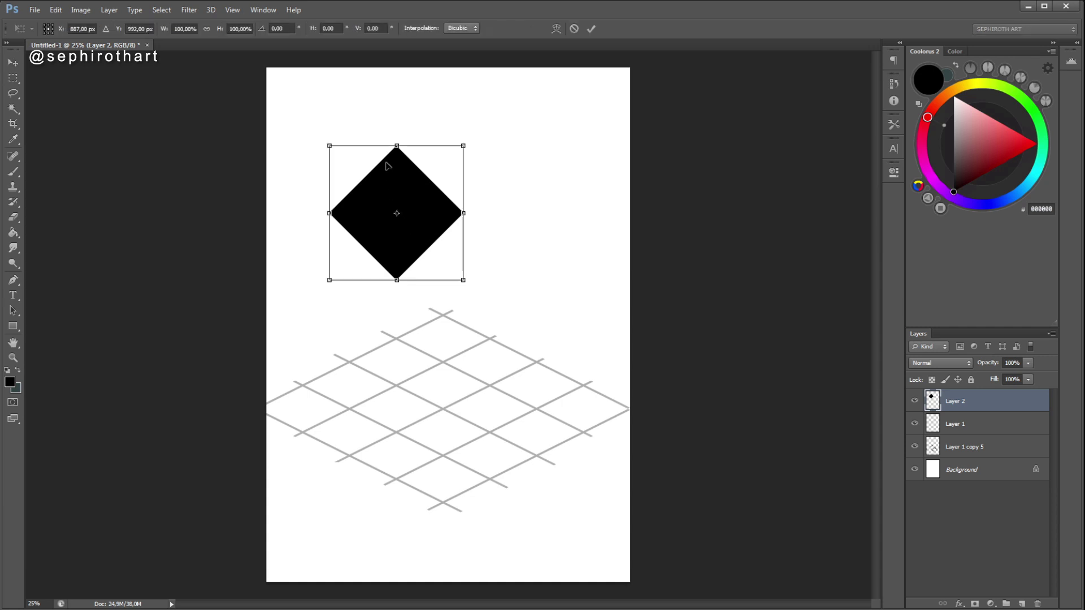
{"action": "left_click_drag", "start_coordinate": [398, 142], "coordinate": [397, 197]}
{"action": "double_click", "coordinate": [243, 28]}
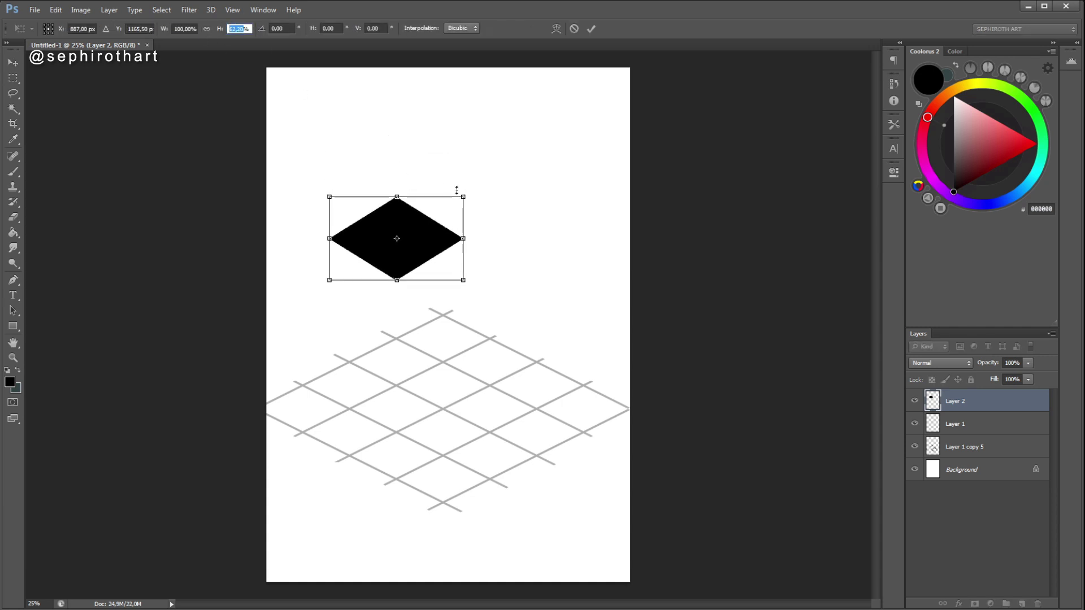
{"action": "type", "text": "50"}
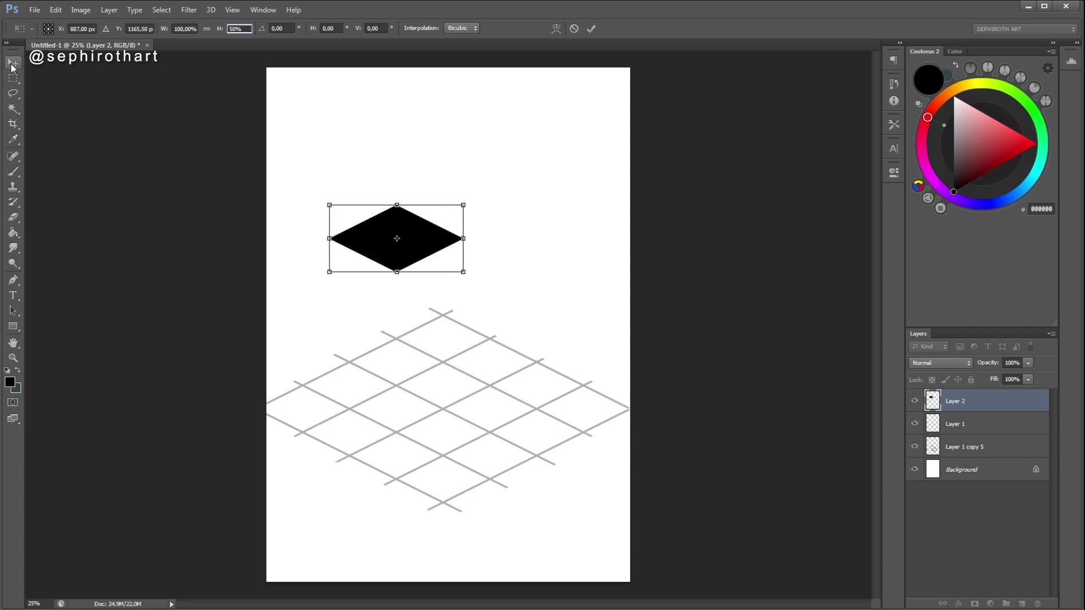
{"action": "left_click", "coordinate": [13, 62]}
{"action": "left_click", "coordinate": [678, 238]}
{"action": "left_click_drag", "start_coordinate": [423, 224], "coordinate": [450, 402]}
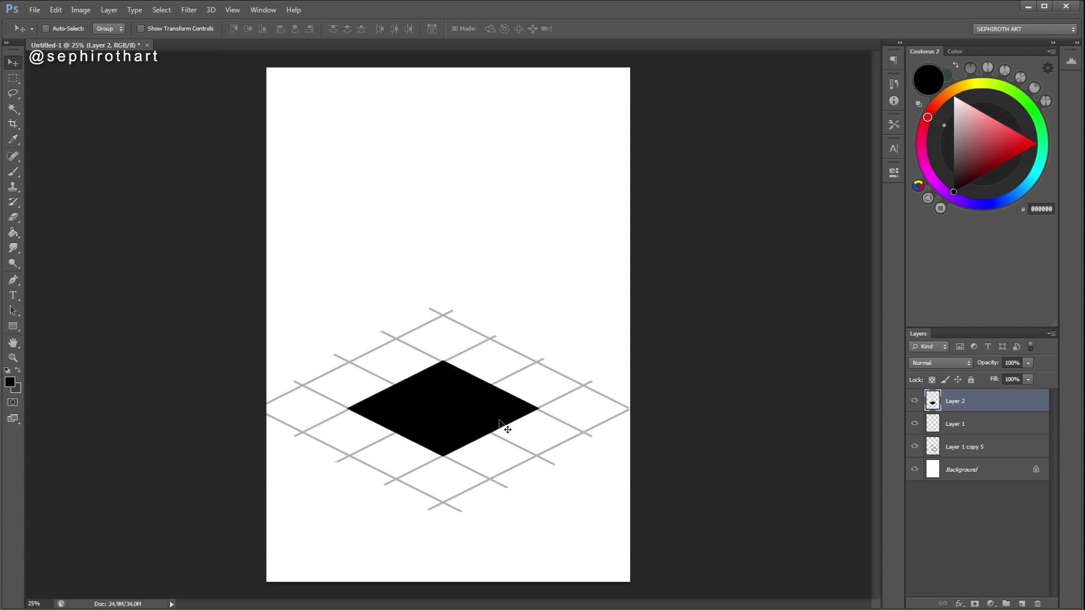
- Delete every layer except the background and add a new empty layer
{"action": "key", "text": "Delete"}
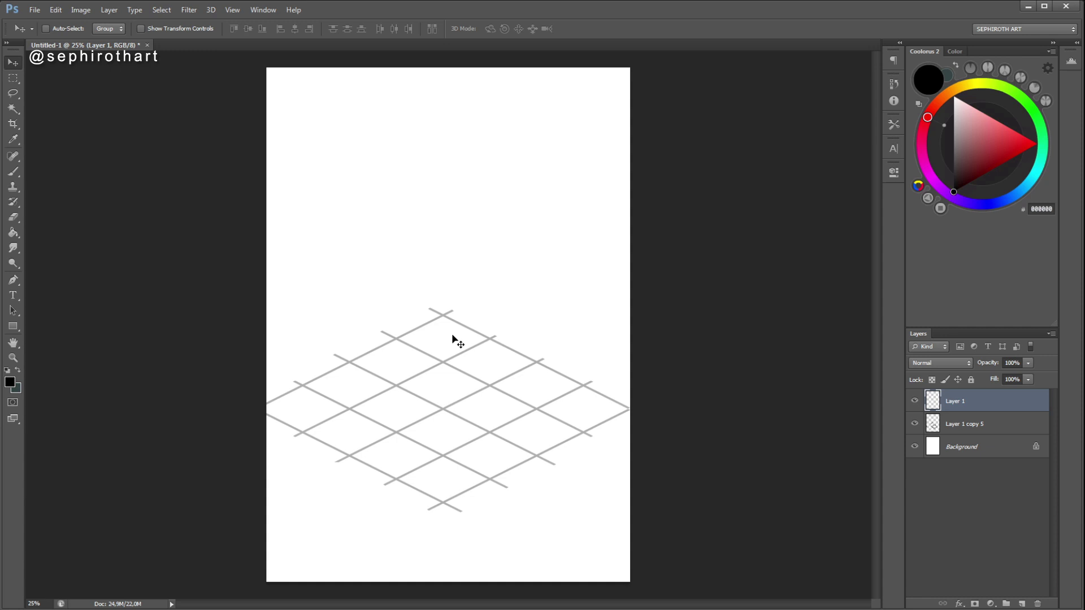
{"action": "left_click", "coordinate": [1037, 604]}
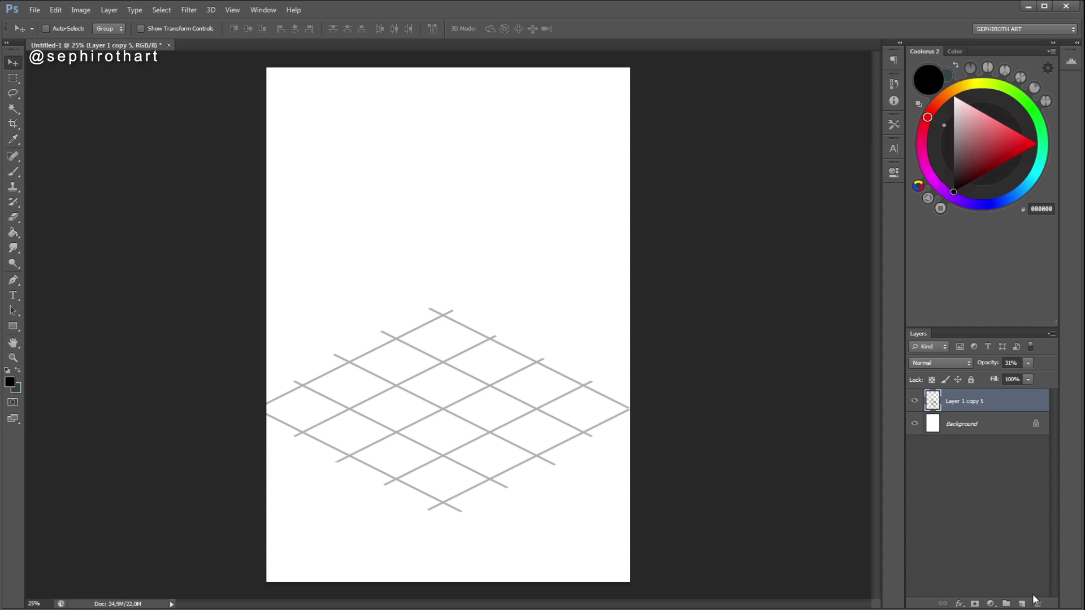
{"action": "left_click", "coordinate": [1037, 603]}
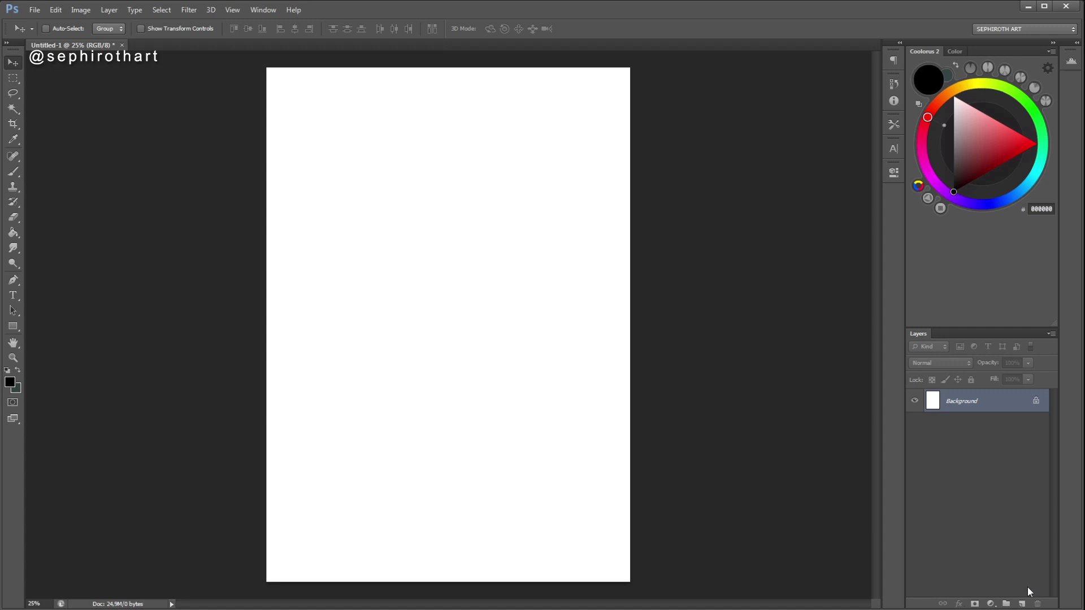
{"action": "left_click", "coordinate": [1022, 603]}
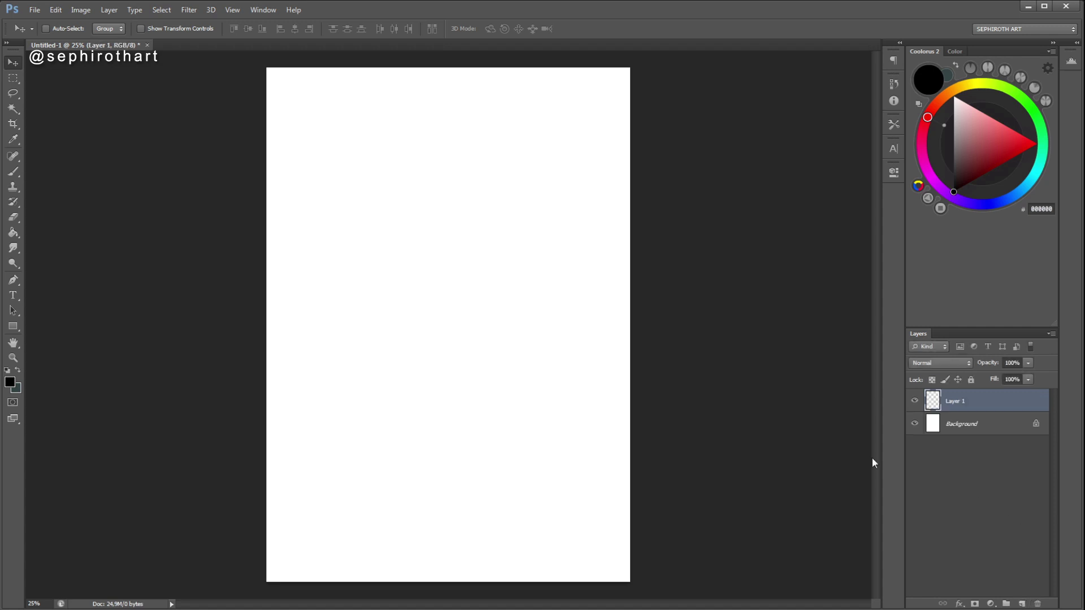
- Display the available Actions and collapse the existing isometric action set after looking over its contents
{"action": "left_click", "coordinate": [264, 13]}
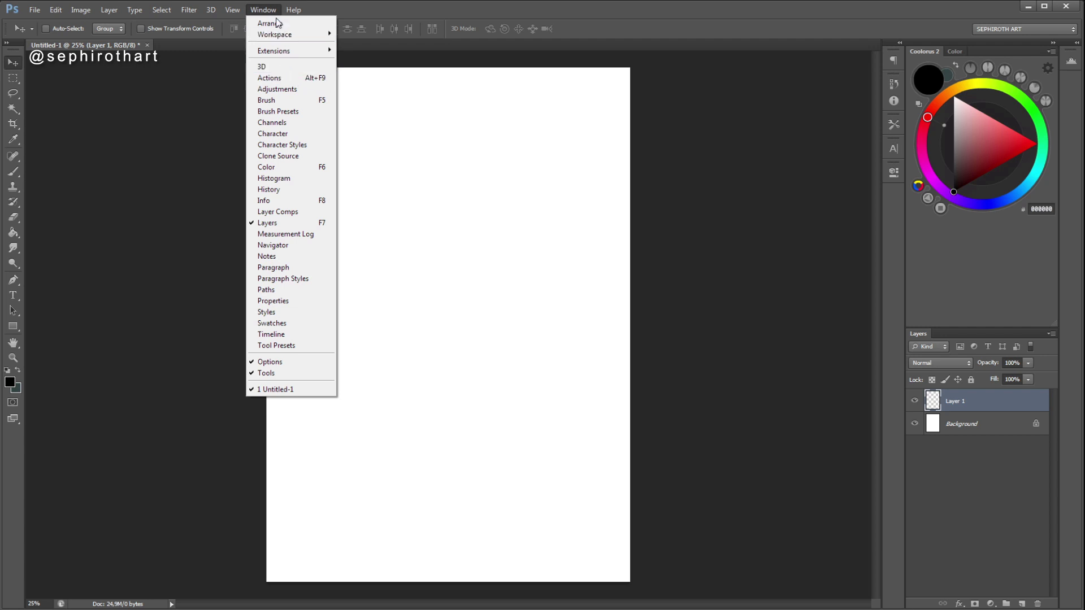
{"action": "left_click", "coordinate": [371, 121]}
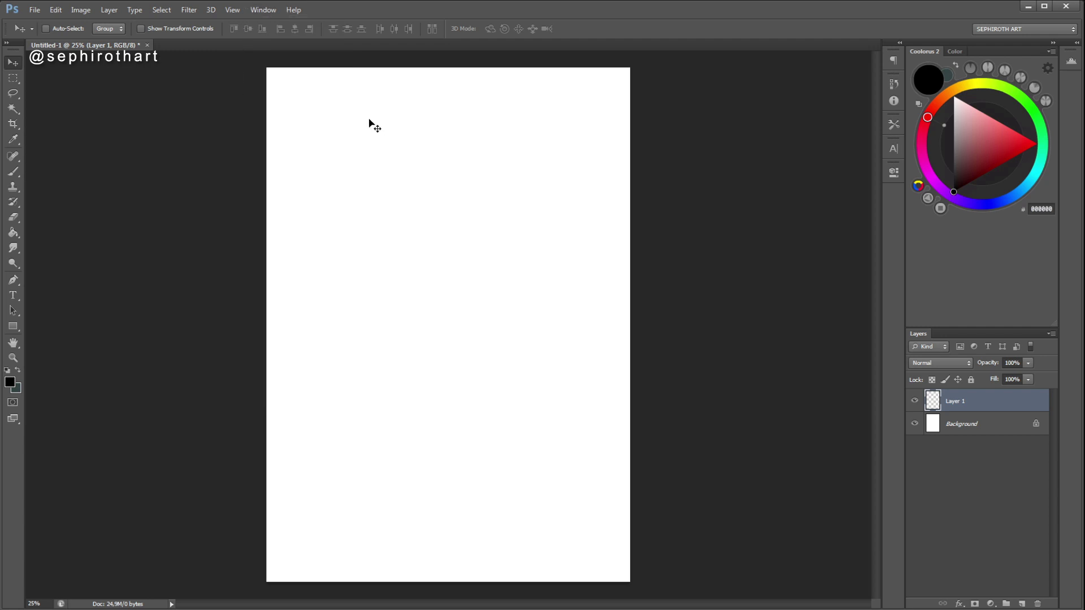
{"action": "left_click", "coordinate": [263, 11]}
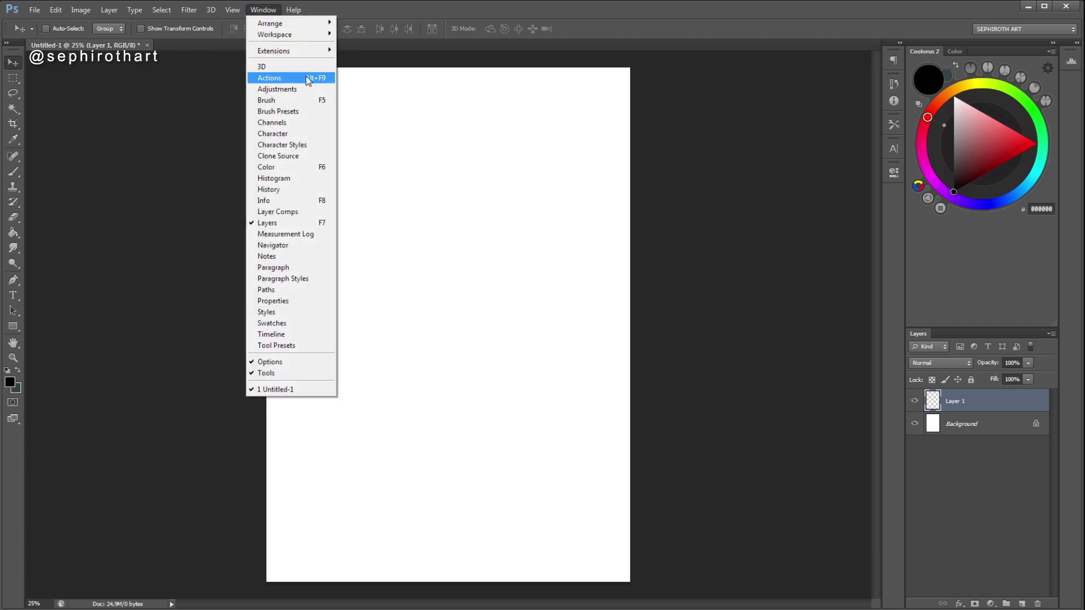
{"action": "left_click", "coordinate": [275, 82]}
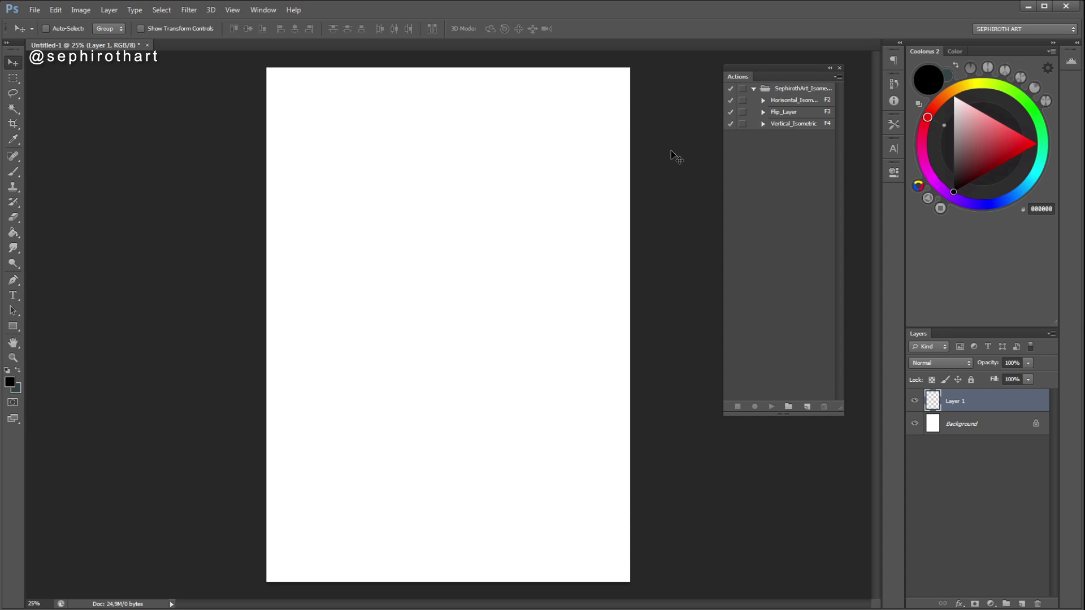
{"action": "left_click", "coordinate": [753, 89]}
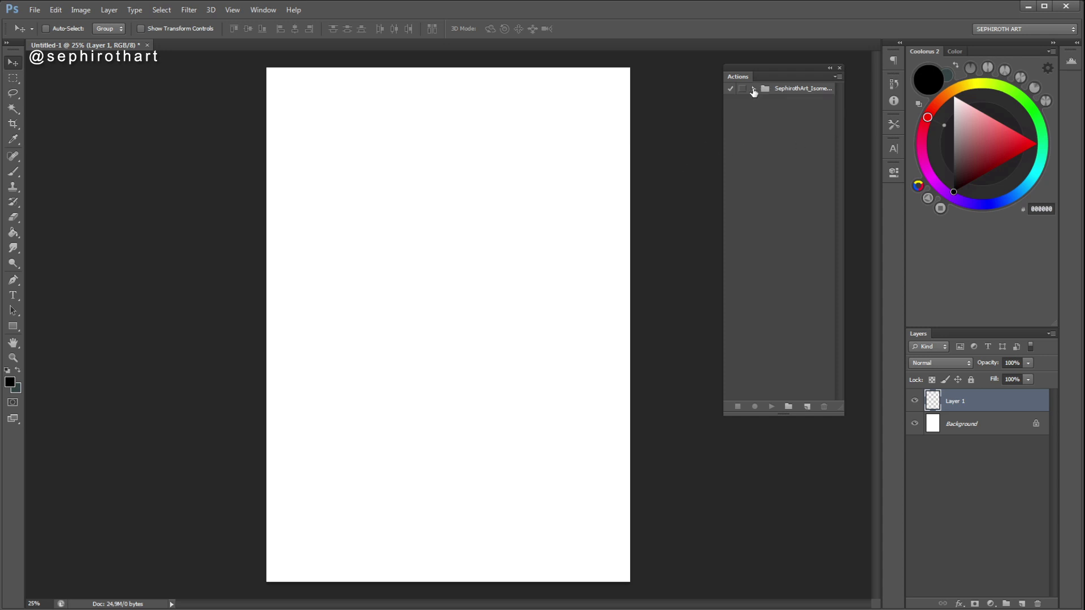
{"action": "left_click", "coordinate": [753, 89]}
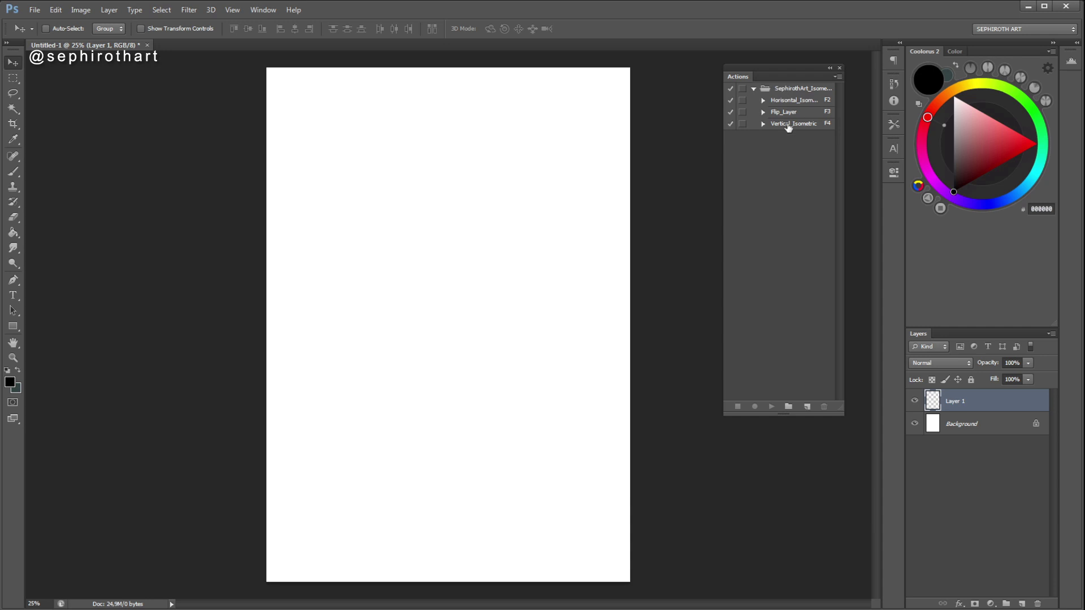
{"action": "left_click", "coordinate": [753, 90]}
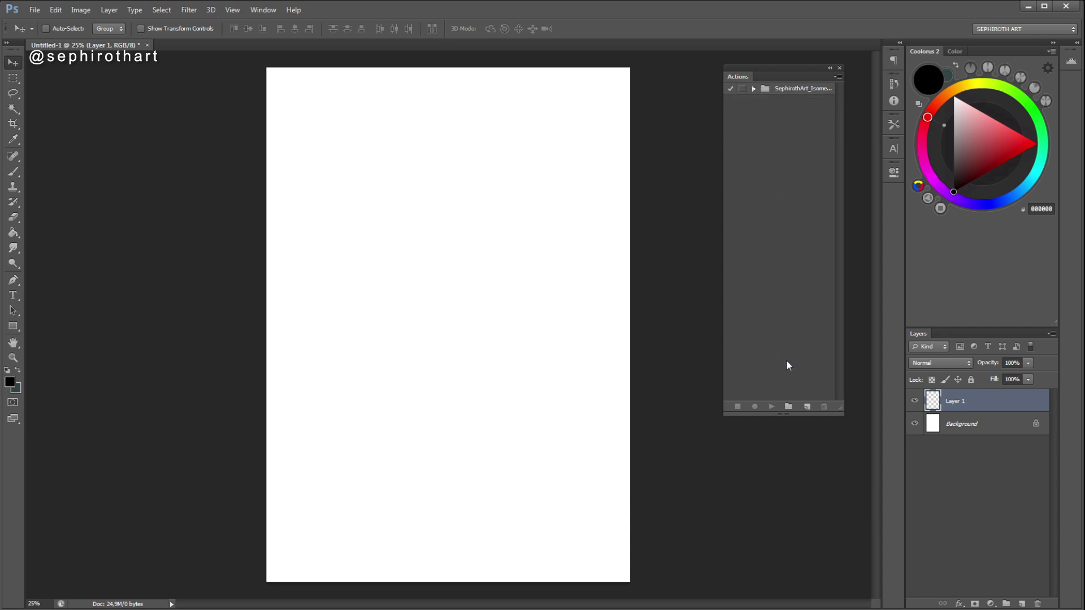
- Create a new action set named Iso
{"action": "left_click", "coordinate": [788, 407]}
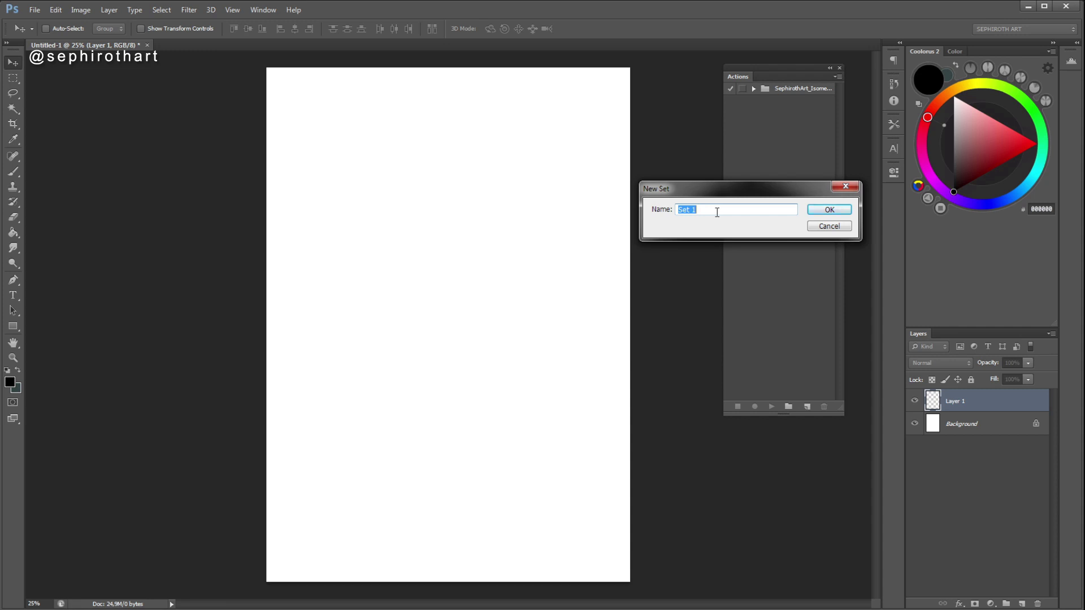
{"action": "type", "text": "1"}
{"action": "left_click", "coordinate": [831, 210]}
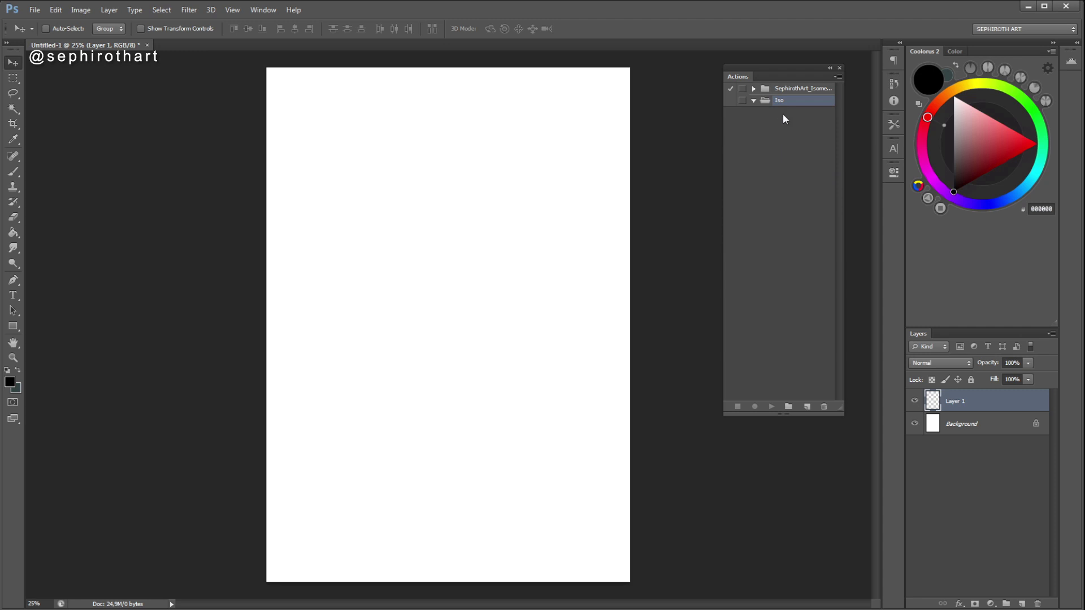
- Create an action named "horisontal isometric" in the Iso set and assign it the Shift+F2 shortcut
{"action": "left_click", "coordinate": [807, 407]}
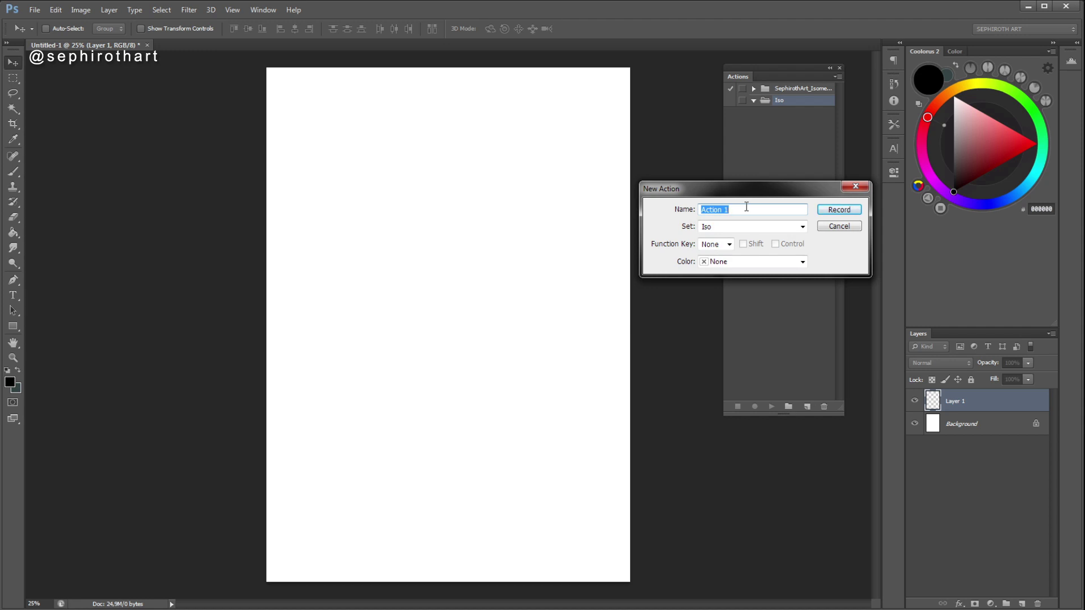
{"action": "type", "text": "horiso"}
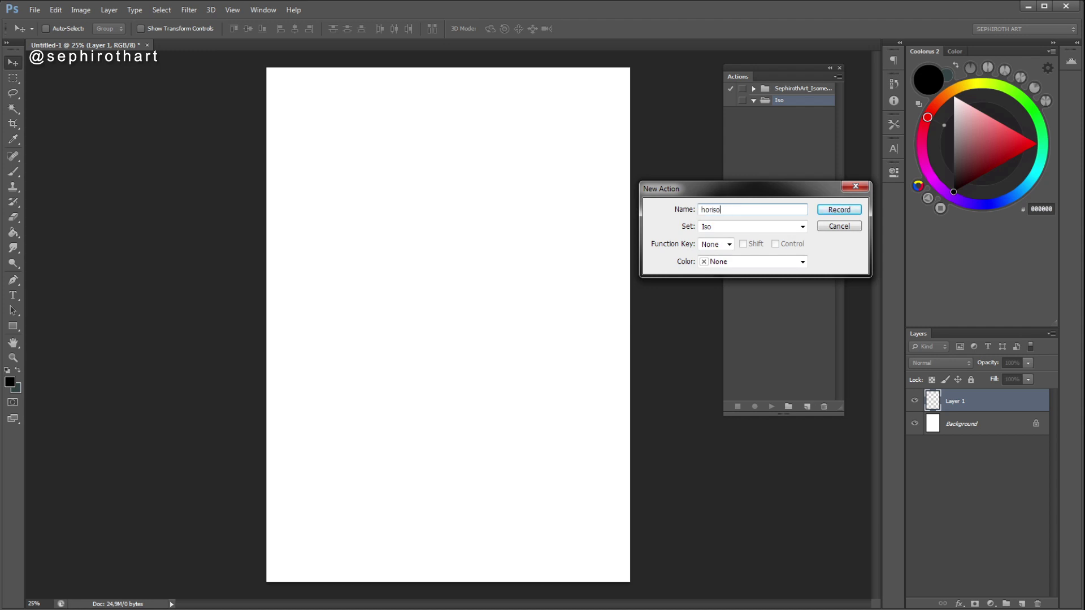
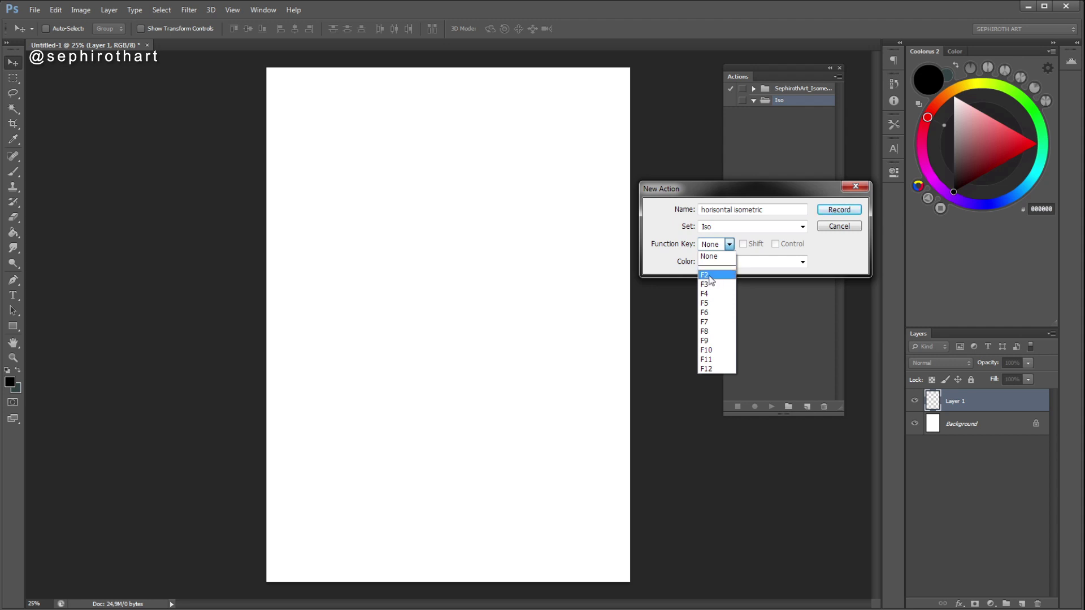
{"action": "left_click", "coordinate": [709, 276]}
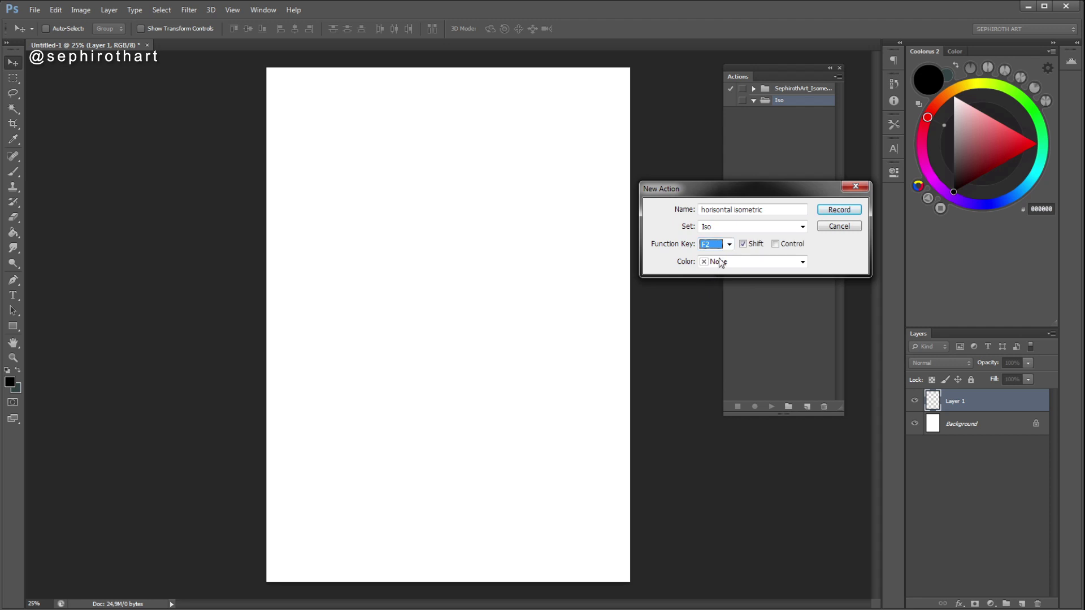
{"action": "left_click", "coordinate": [744, 246]}
{"action": "key", "text": "Return"}
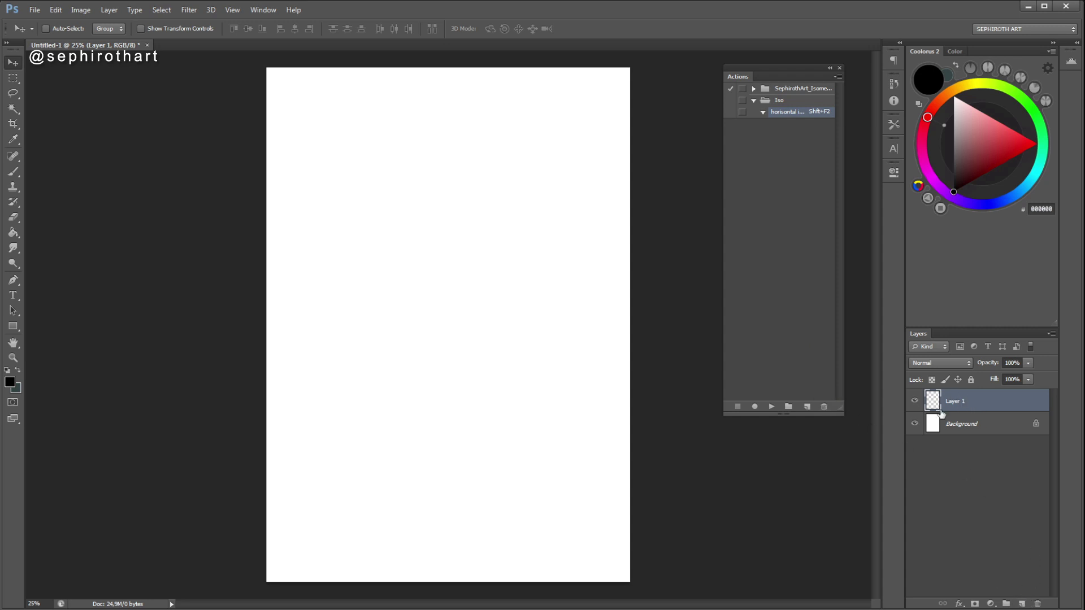
- Paint a straight horizontal black line across the middle of the page on Layer 1 with the Brush tool
{"action": "left_click", "coordinate": [13, 171]}
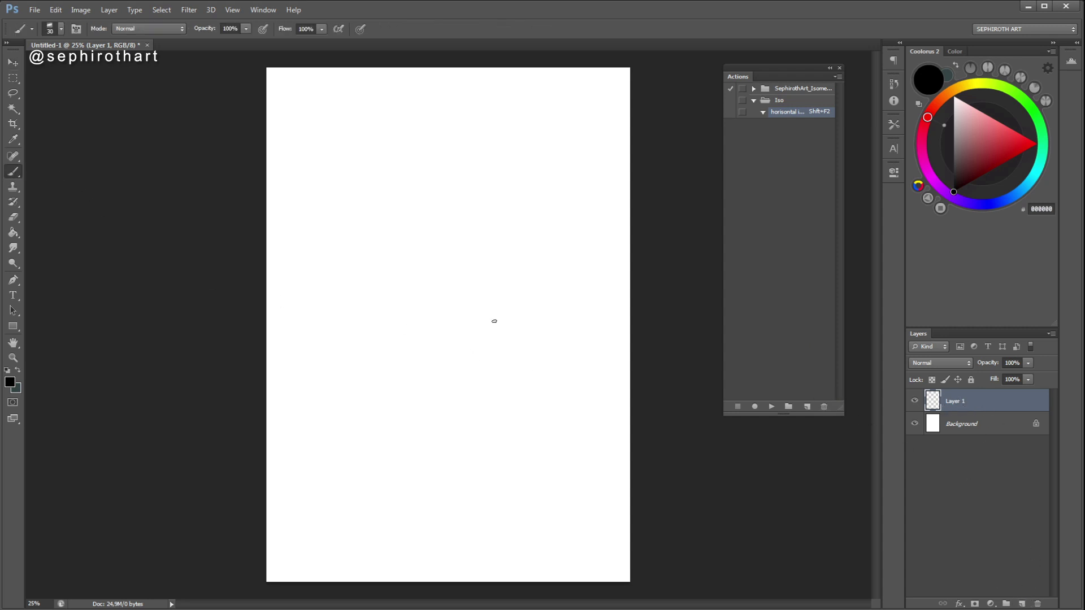
{"action": "mouse_move", "coordinate": [573, 323]}
{"action": "left_mouse_down"}
{"action": "mouse_move", "coordinate": [420, 299]}
{"action": "mouse_move", "coordinate": [316, 298]}
{"action": "left_mouse_up"}
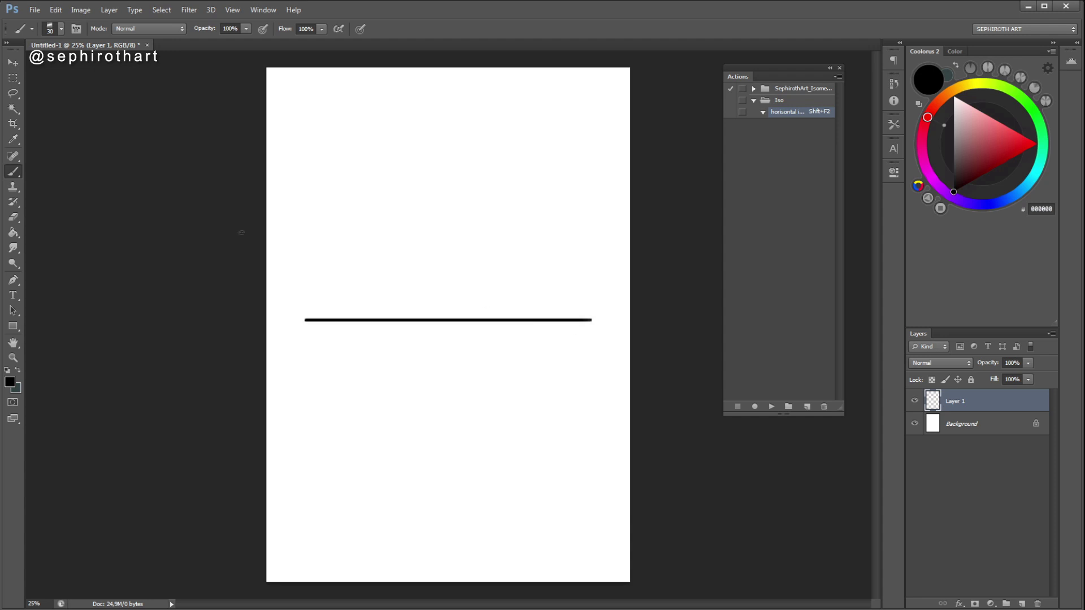
{"action": "left_click", "coordinate": [13, 62]}
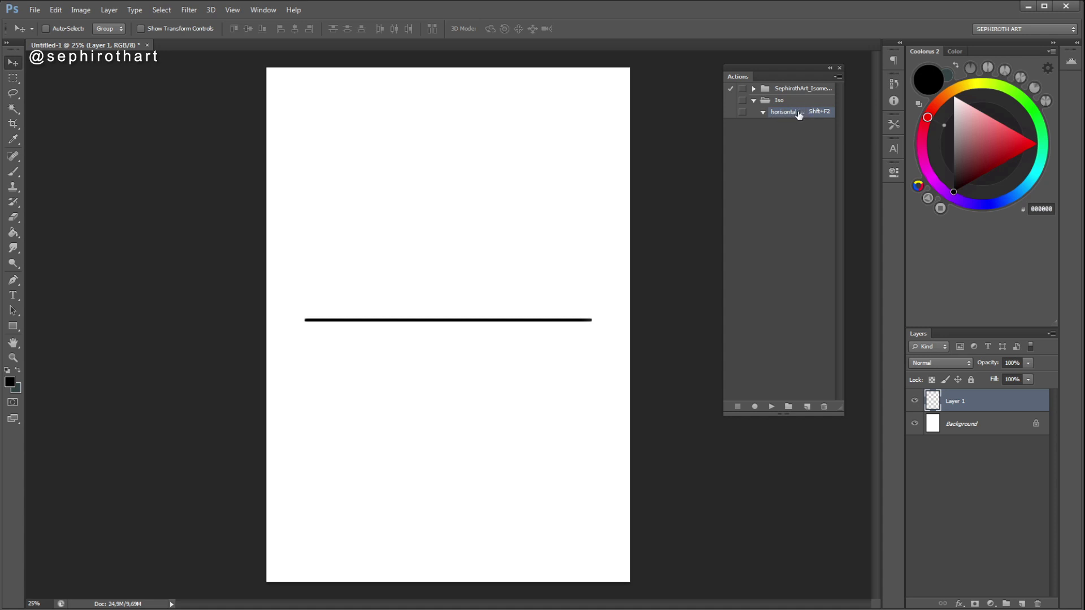
- Start recording into the "horisontal isometric" action and rotate the line on Layer 1 by 45 degrees
{"action": "left_click", "coordinate": [755, 407]}
{"action": "key", "text": "ctrl+t"}
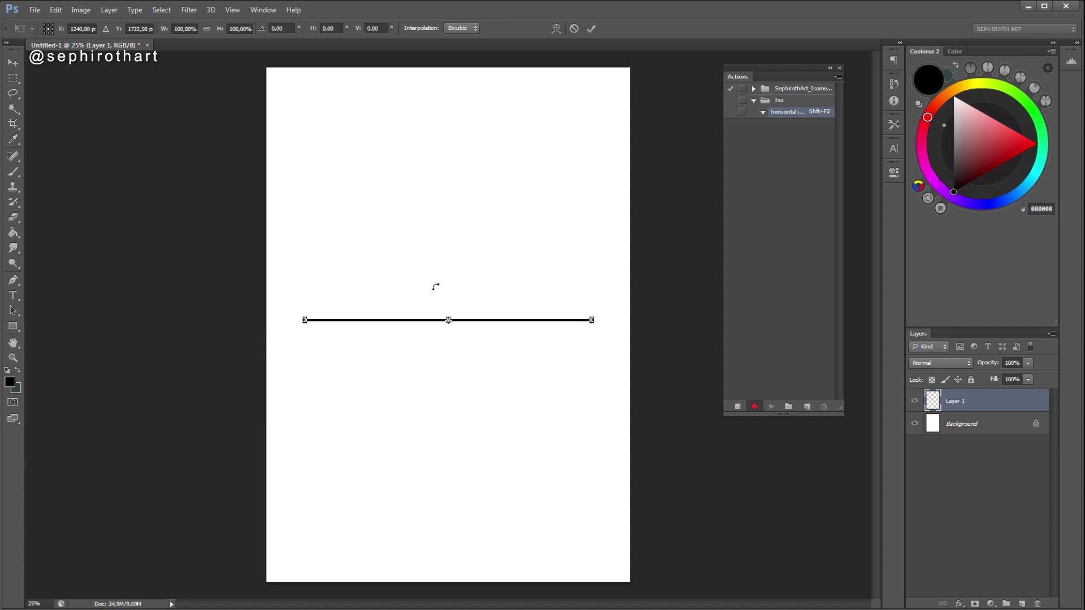
{"action": "left_click_drag", "start_coordinate": [396, 225], "coordinate": [474, 237]}
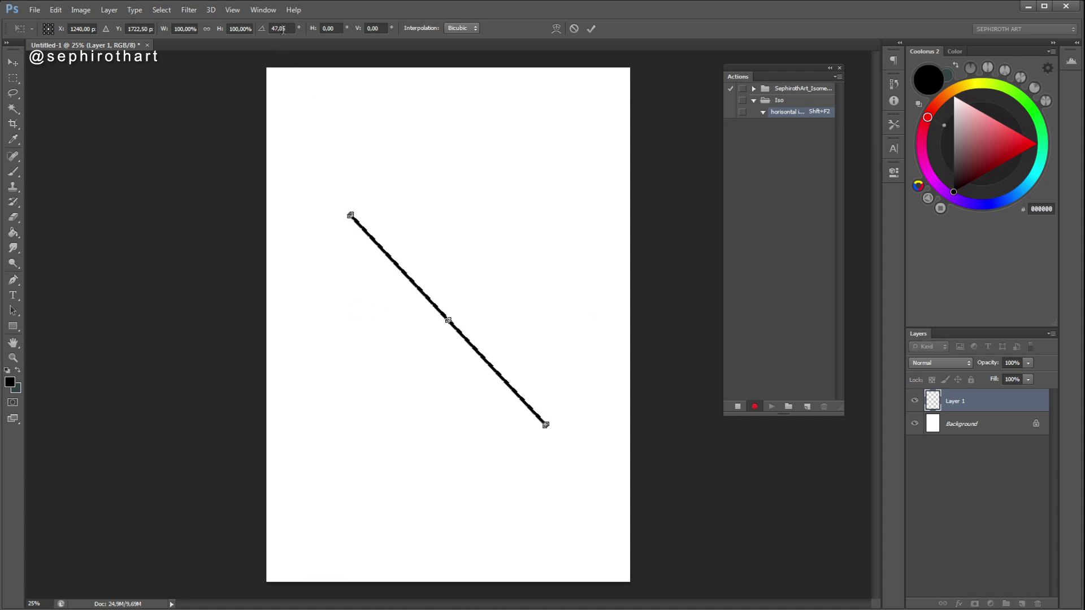
{"action": "left_click", "coordinate": [261, 30]}
{"action": "left_click", "coordinate": [261, 28]}
{"action": "type", "text": "45"}
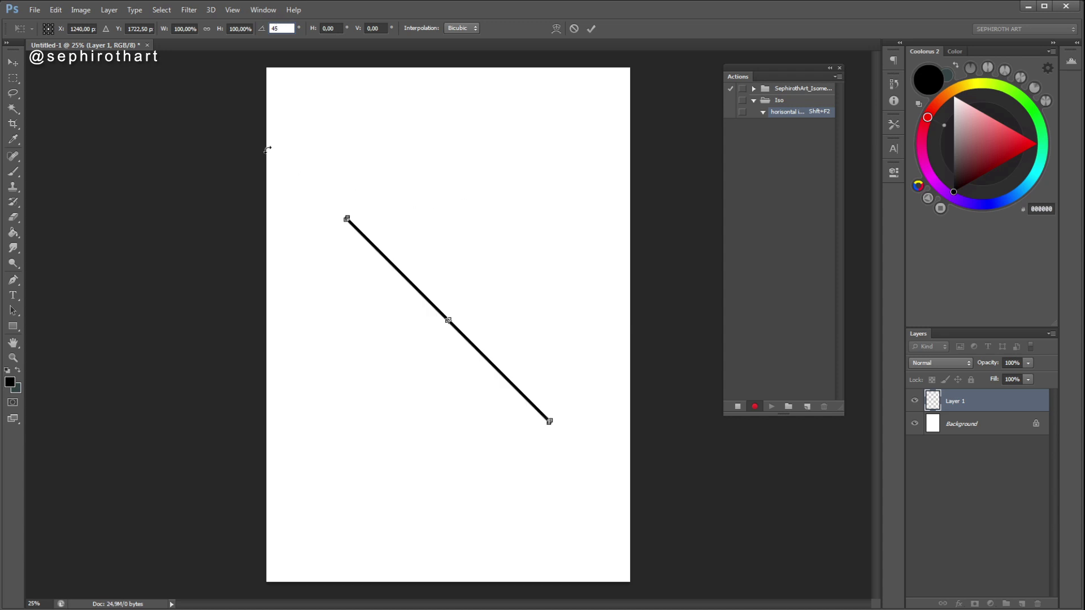
{"action": "left_click", "coordinate": [592, 28]}
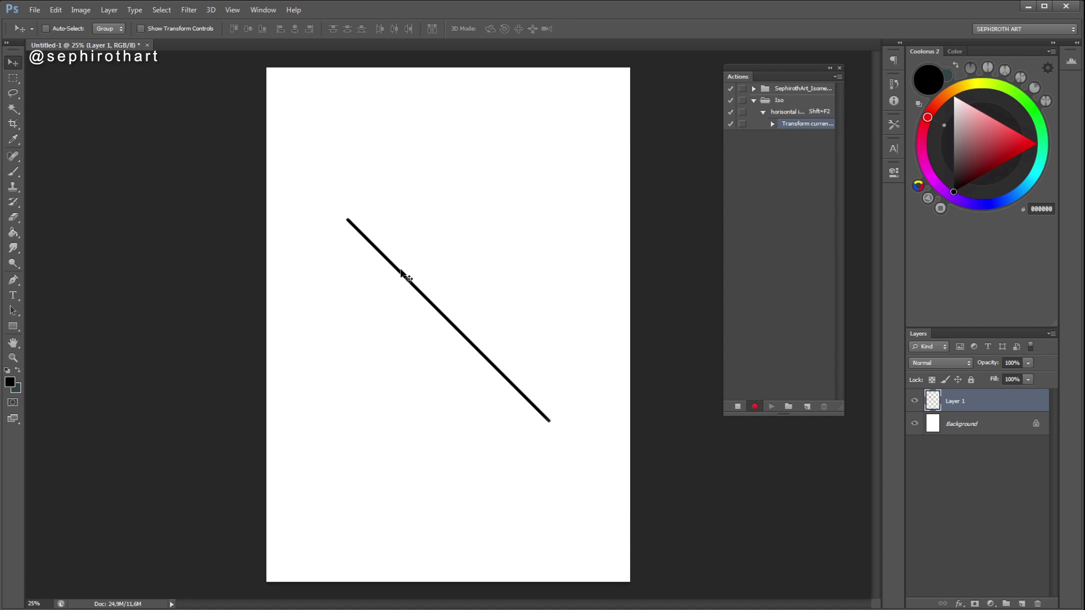
- Scale the rotated line's height to 50% with Free Transform and stop recording the action
{"action": "key", "text": "ctrl+t"}
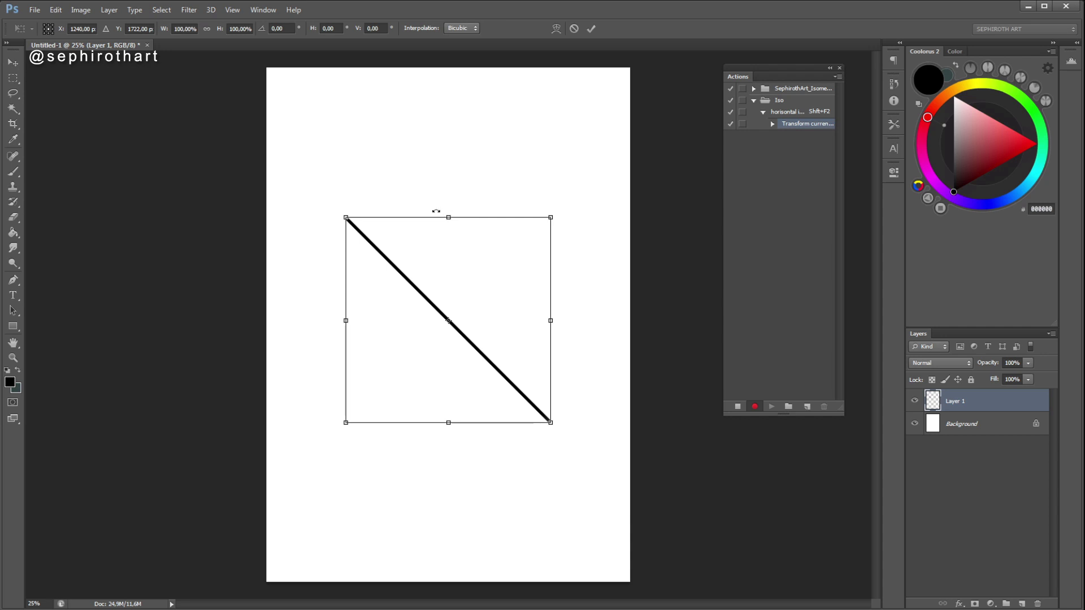
{"action": "left_click_drag", "start_coordinate": [448, 215], "coordinate": [449, 304]}
{"action": "left_click", "coordinate": [241, 27]}
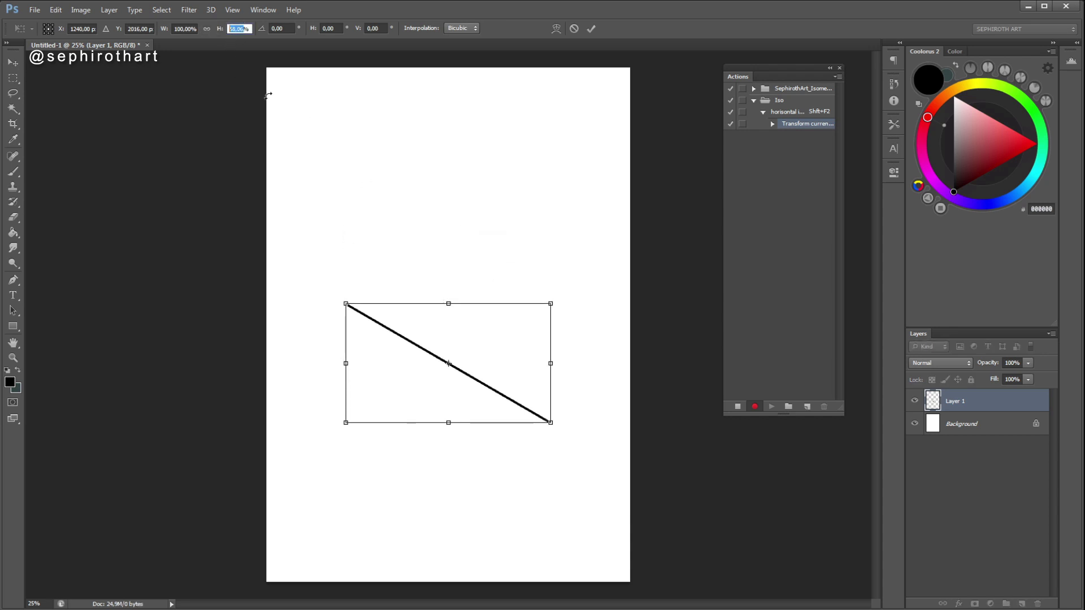
{"action": "type", "text": "50"}
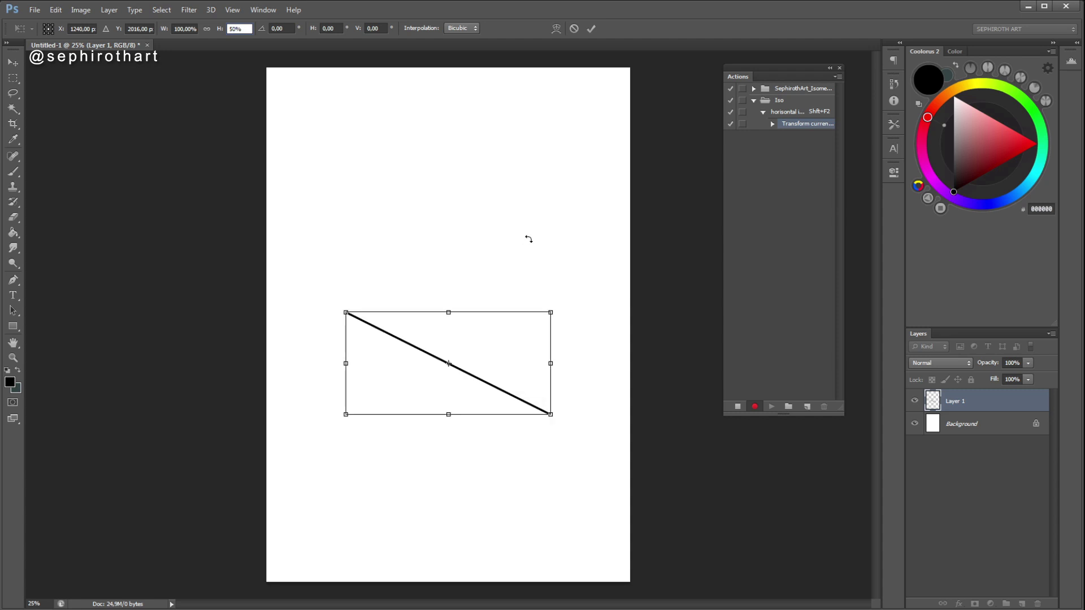
{"action": "left_click", "coordinate": [591, 28]}
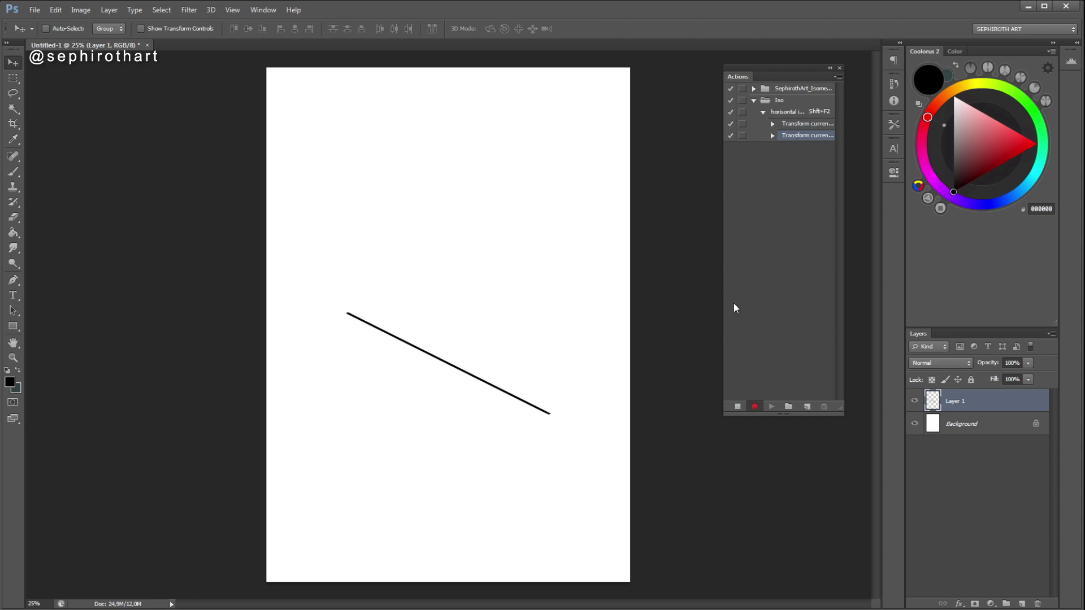
{"action": "left_click", "coordinate": [736, 408]}
- Fill a square selection with black on a new layer above the line and play the "horisontal isometric" action on it
{"action": "left_click", "coordinate": [1022, 604]}
{"action": "key", "text": "m"}
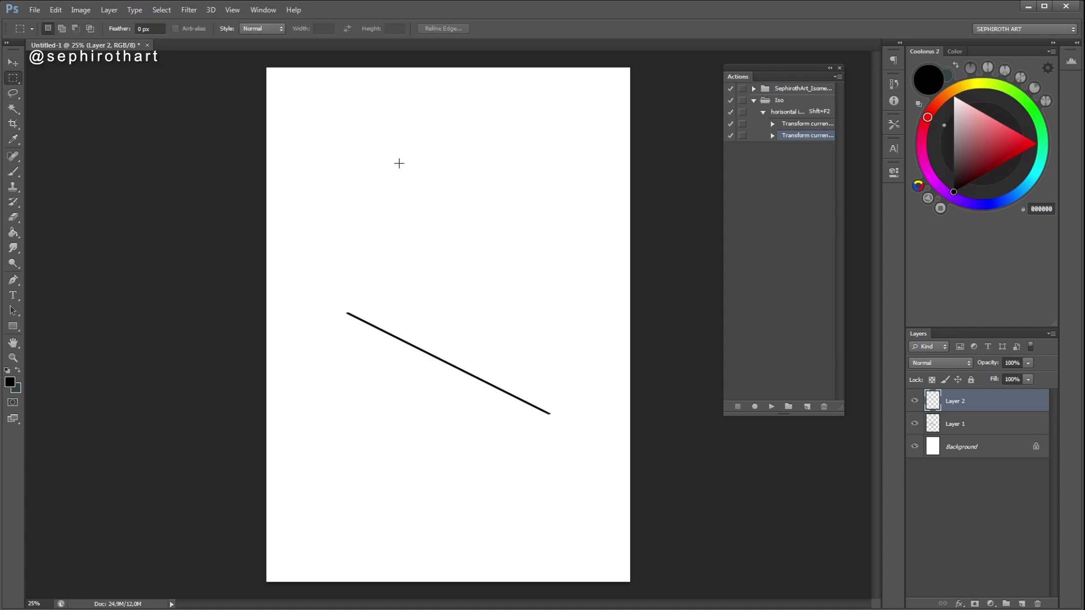
{"action": "left_click_drag", "start_coordinate": [370, 126], "coordinate": [540, 264]}
{"action": "left_click", "coordinate": [13, 232]}
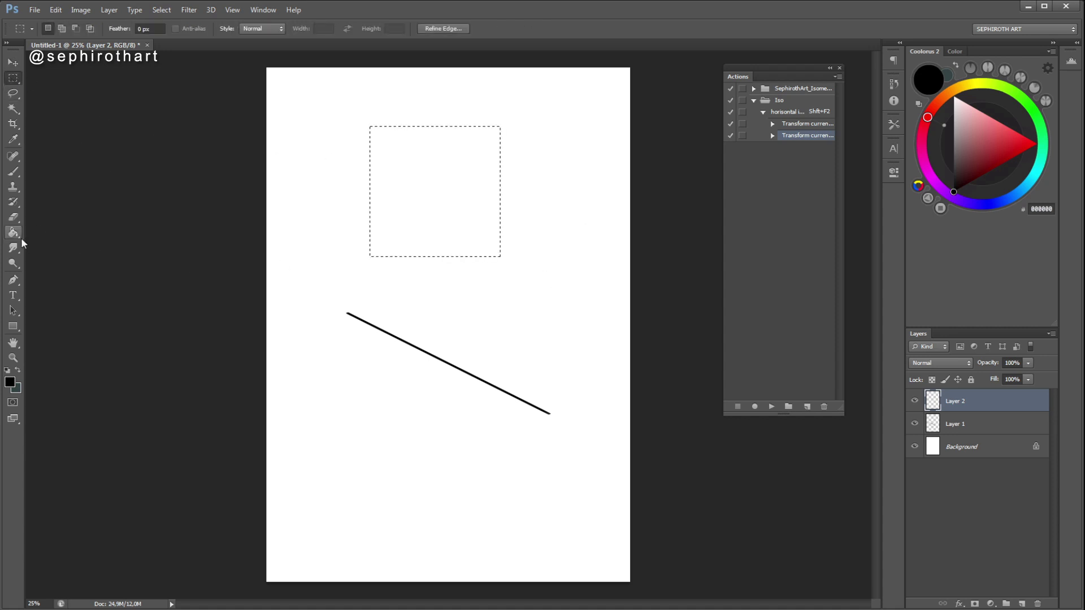
{"action": "left_click", "coordinate": [464, 196]}
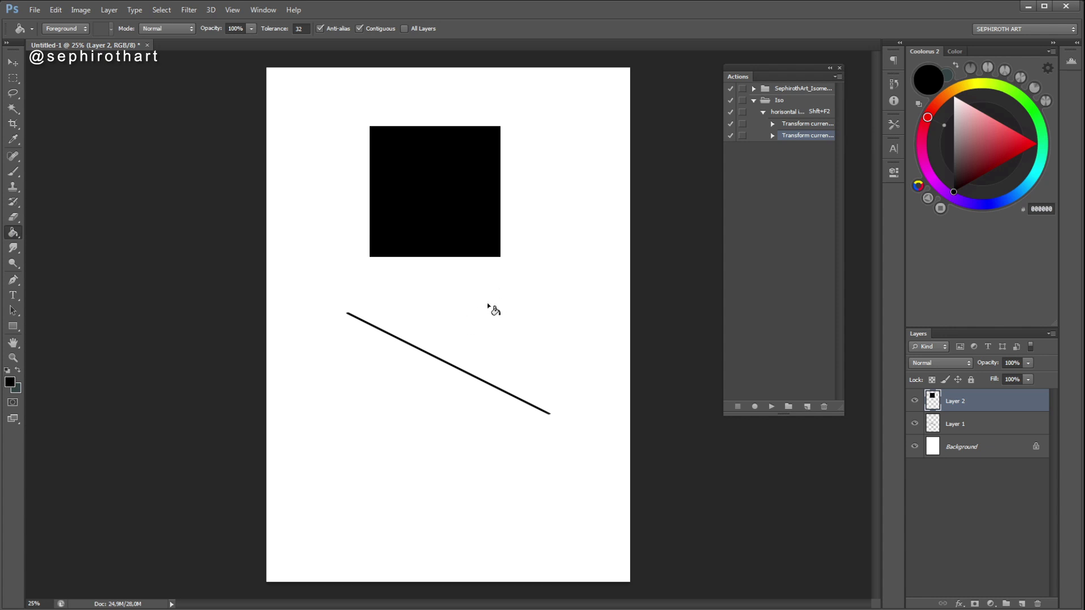
{"action": "key", "text": "shift+F2"}
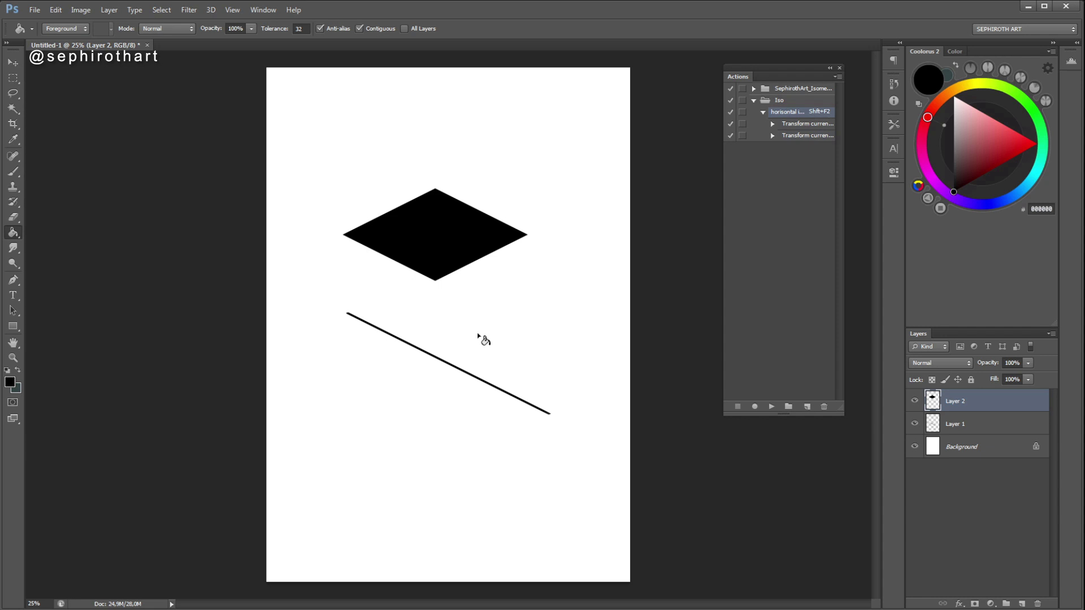
- Move the slanted line on Layer 1 closer below the black diamond and duplicate it as a parallel line lower down
{"action": "left_click", "coordinate": [13, 62]}
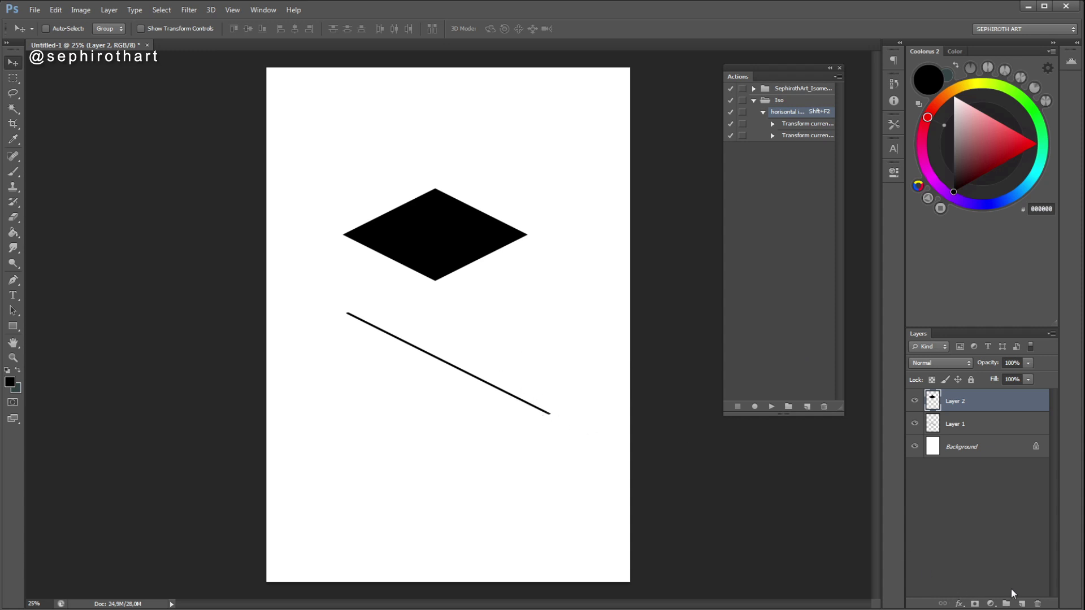
{"action": "left_click", "coordinate": [962, 424]}
{"action": "left_click_drag", "start_coordinate": [487, 386], "coordinate": [520, 362]}
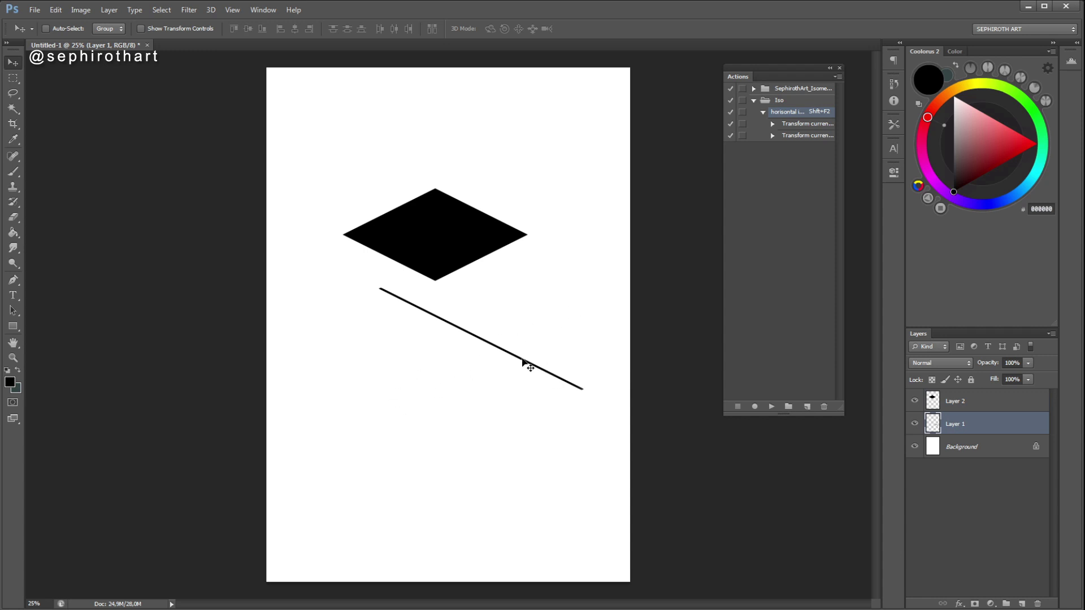
{"action": "left_click_drag", "start_coordinate": [531, 366], "coordinate": [477, 398], "text": "alt"}
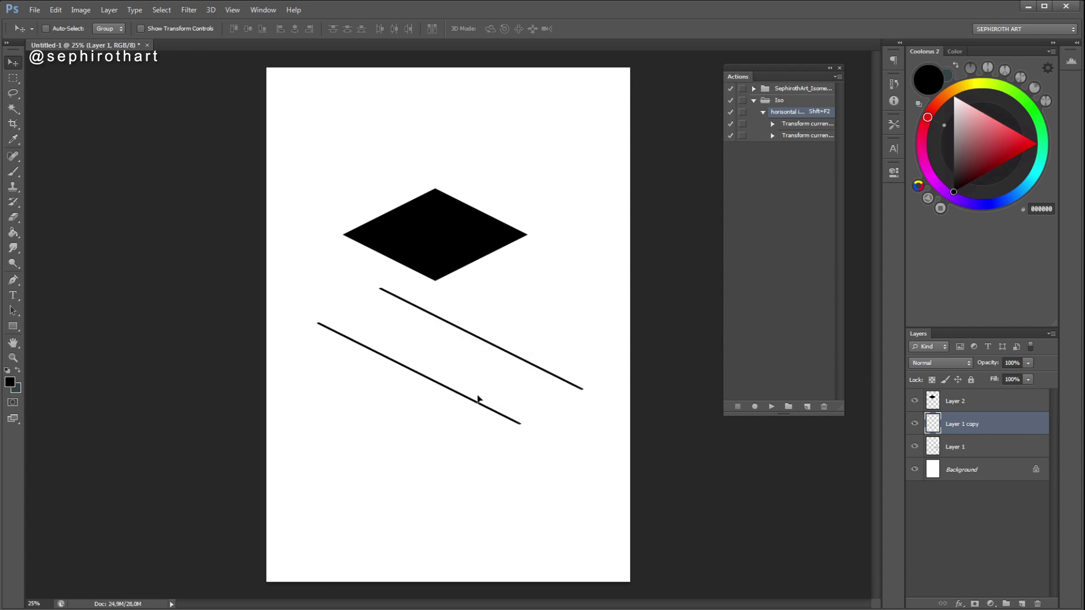
{"action": "left_click", "coordinate": [55, 9]}
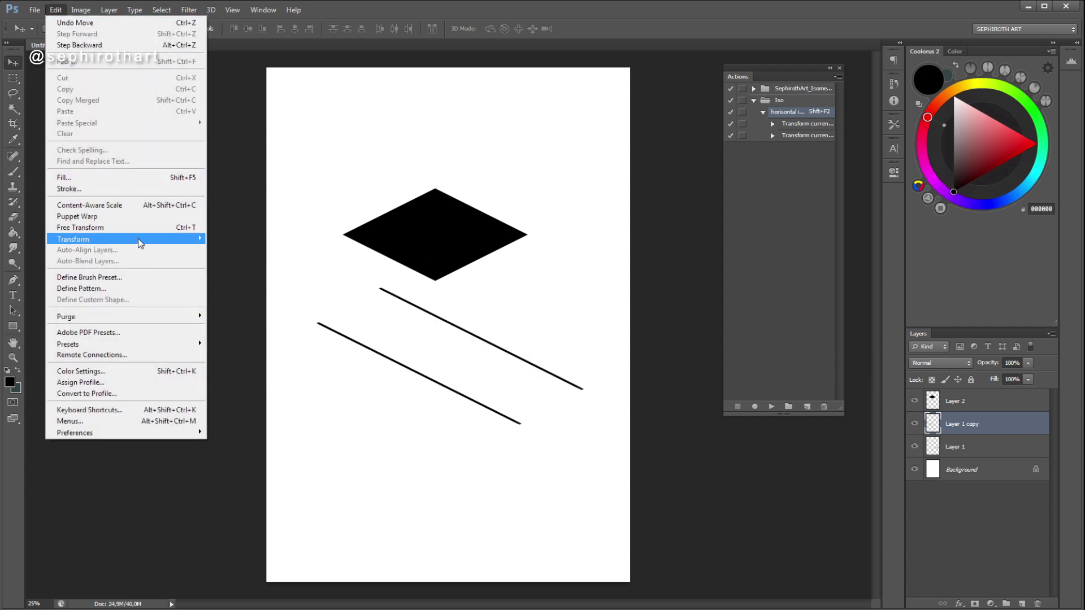
{"action": "mouse_move", "coordinate": [141, 238]}
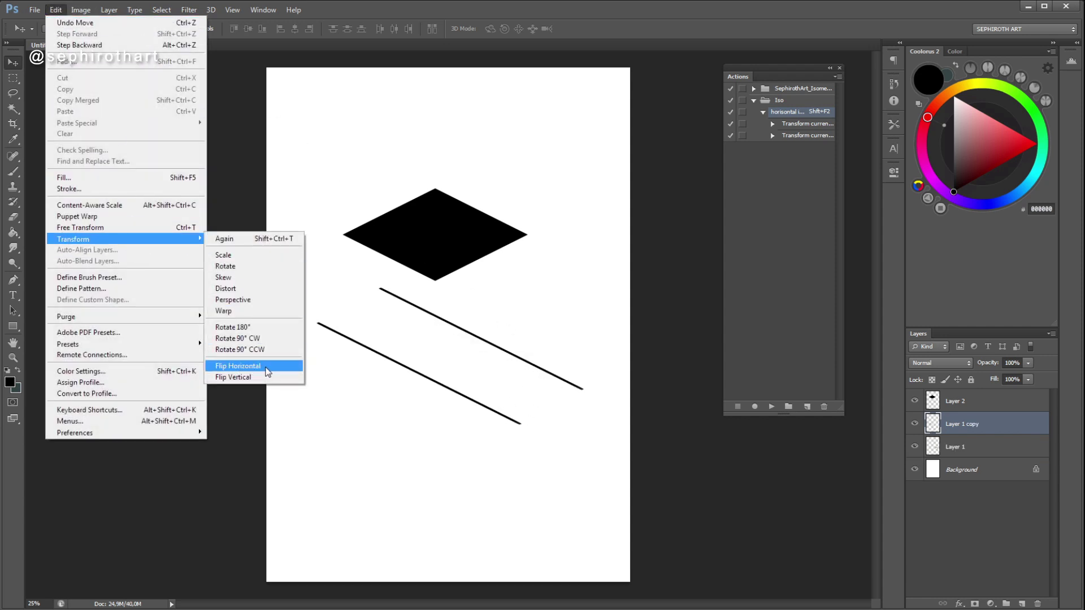
{"action": "left_click", "coordinate": [481, 357]}
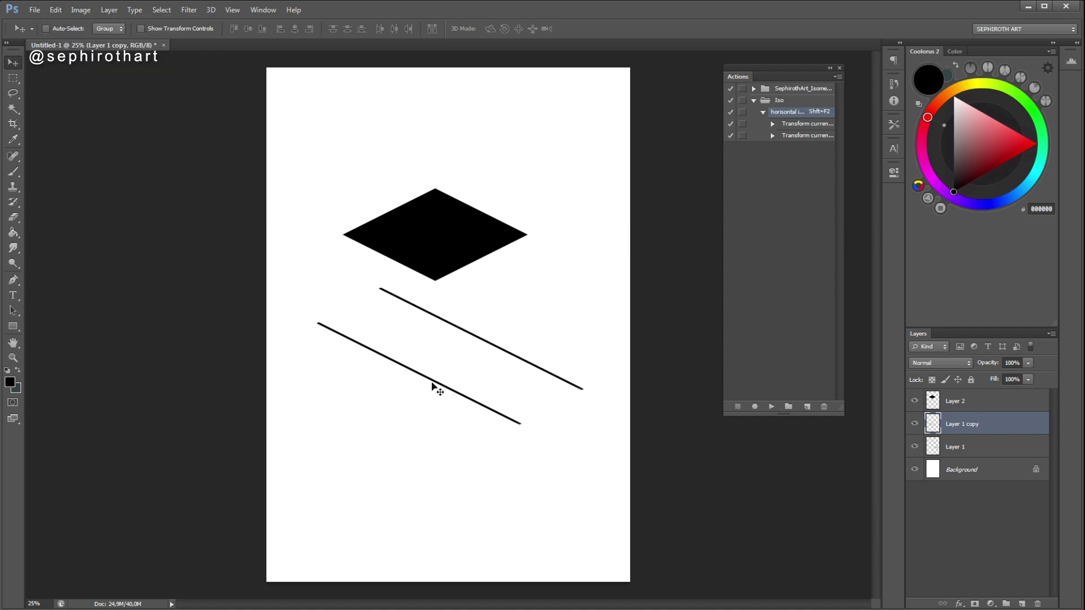
- Create an action named "mirror" in the Iso set with the Shift+F3 shortcut and start recording it
{"action": "left_click", "coordinate": [808, 407]}
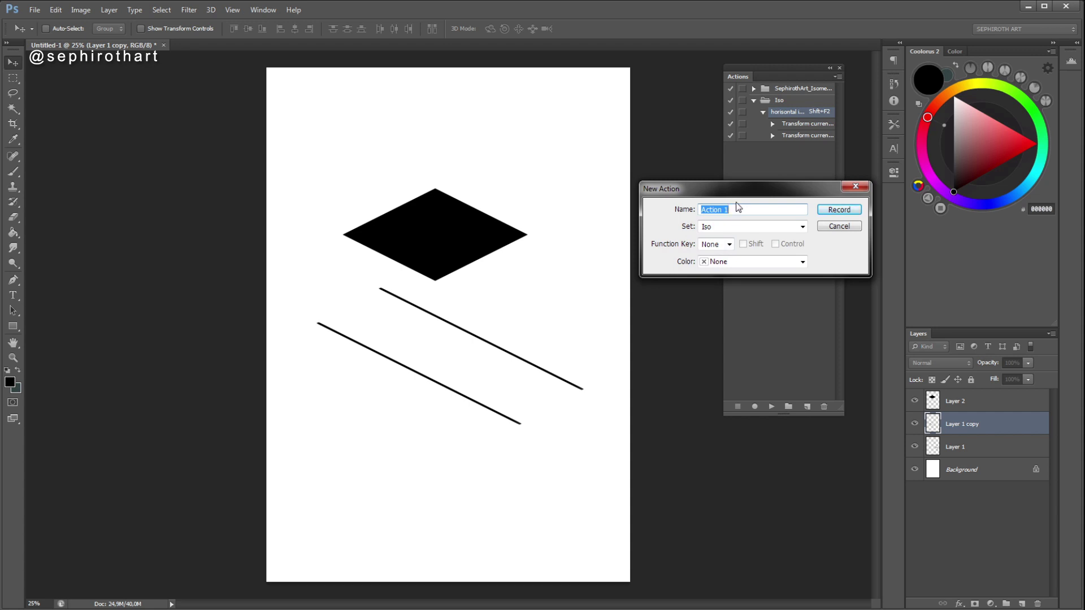
{"action": "type", "text": "mirror"}
{"action": "left_click", "coordinate": [729, 244]}
{"action": "left_click", "coordinate": [705, 285]}
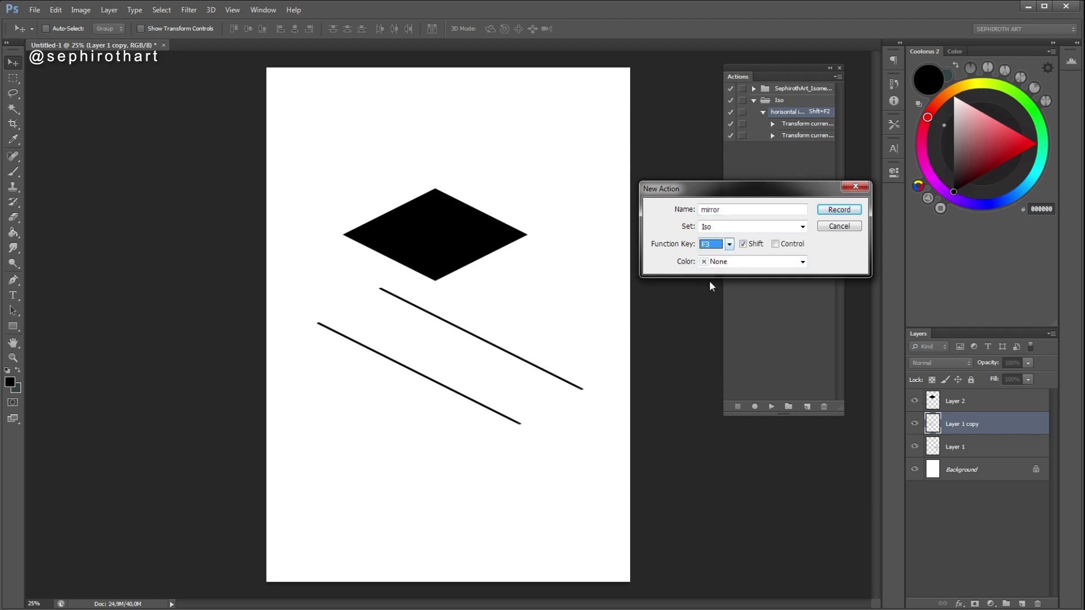
{"action": "left_click", "coordinate": [743, 245]}
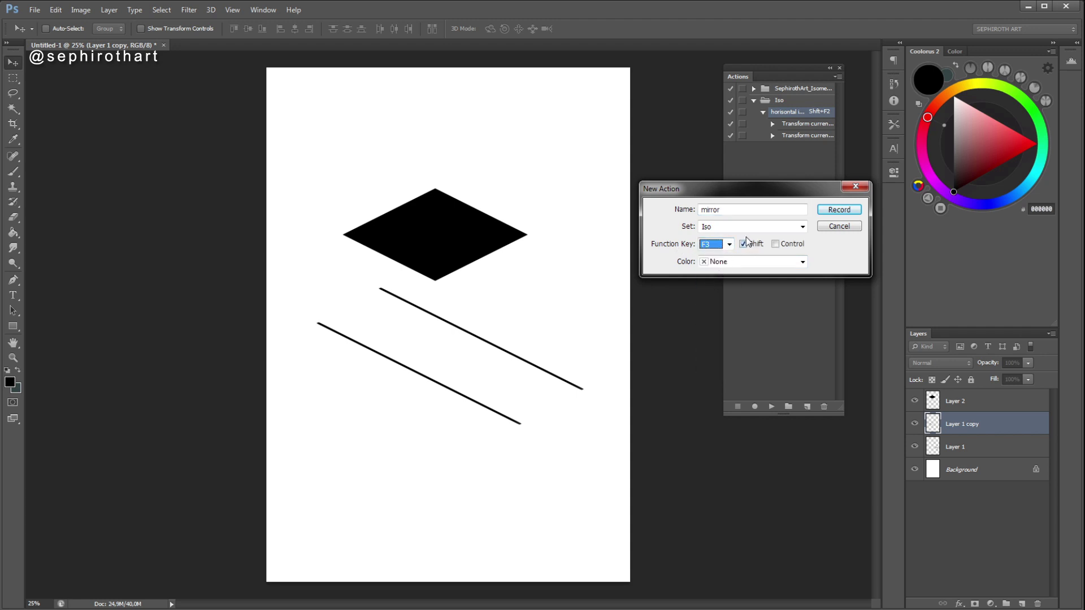
{"action": "left_click", "coordinate": [829, 210]}
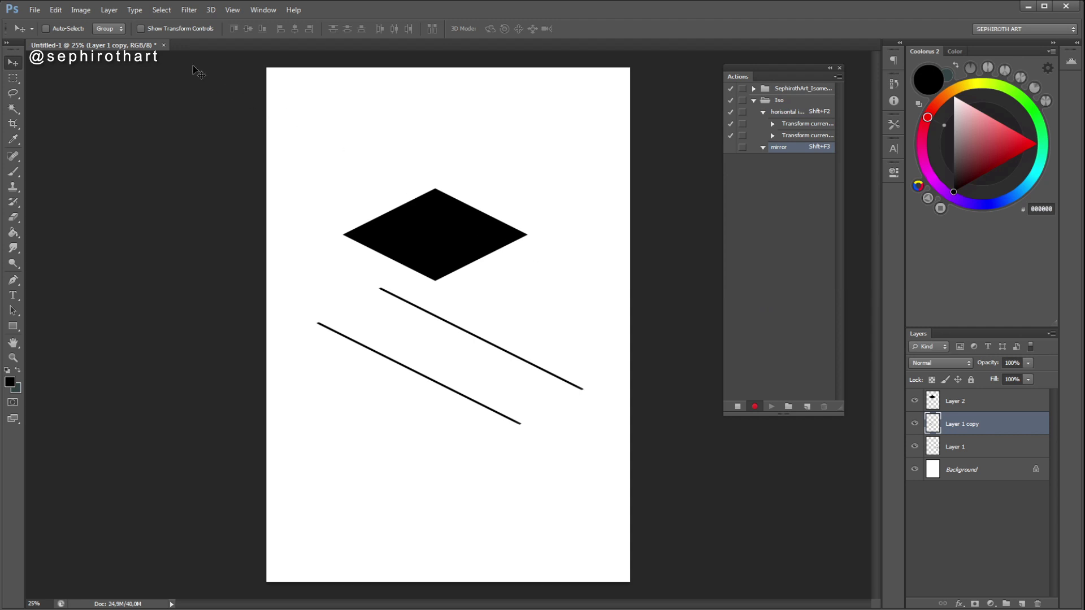
- Record a horizontal flip of the duplicated line, stop recording, and move the flipped line so it crosses the other at mid-length
{"action": "left_click", "coordinate": [55, 10]}
{"action": "mouse_move", "coordinate": [131, 239]}
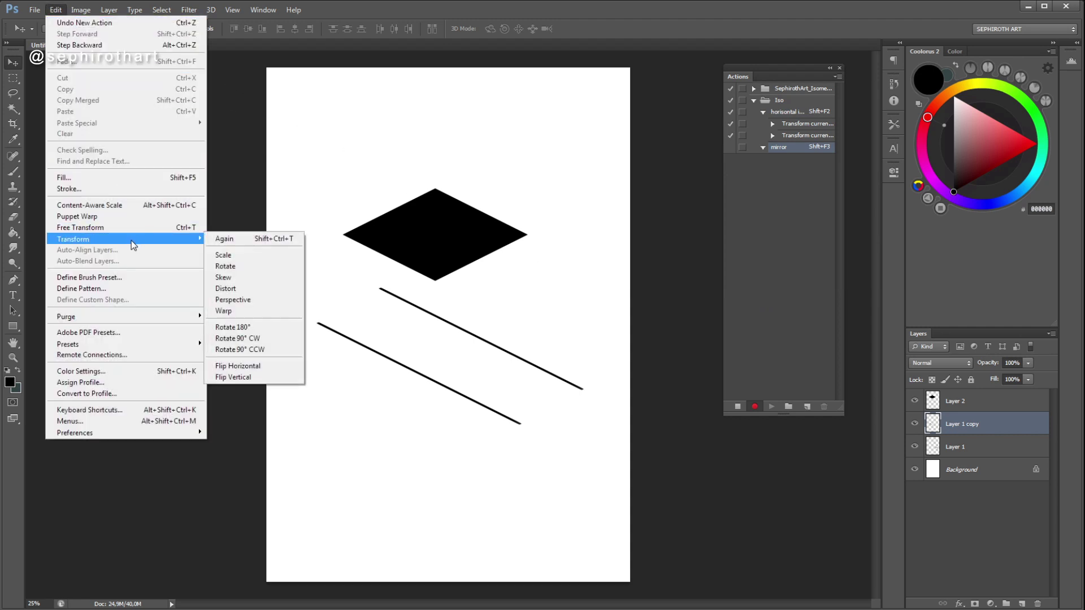
{"action": "left_click", "coordinate": [252, 366]}
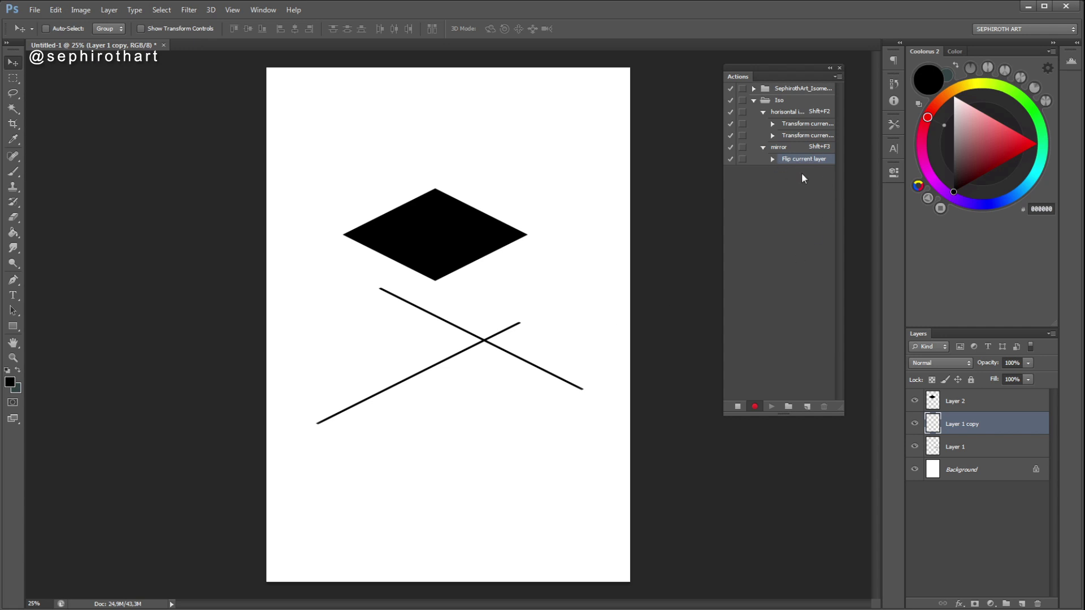
{"action": "left_click", "coordinate": [737, 406]}
{"action": "left_click_drag", "start_coordinate": [429, 366], "coordinate": [471, 333]}
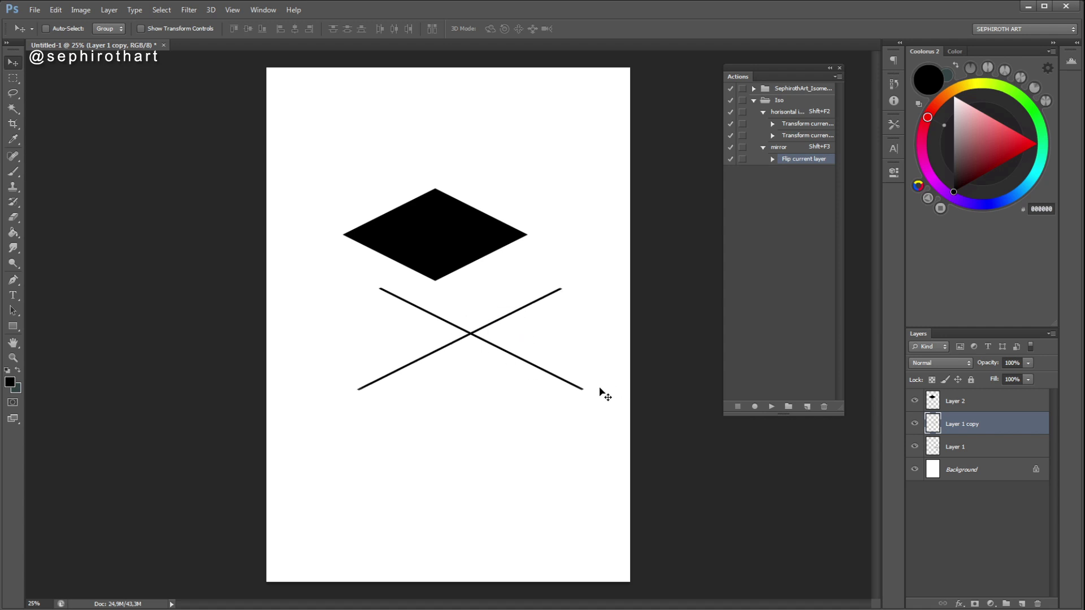
- Scribble freehand with a size 50 brush on a new layer and play the "horisontal isometric" and "mirror" actions on it
{"action": "key", "text": "shift+F2"}
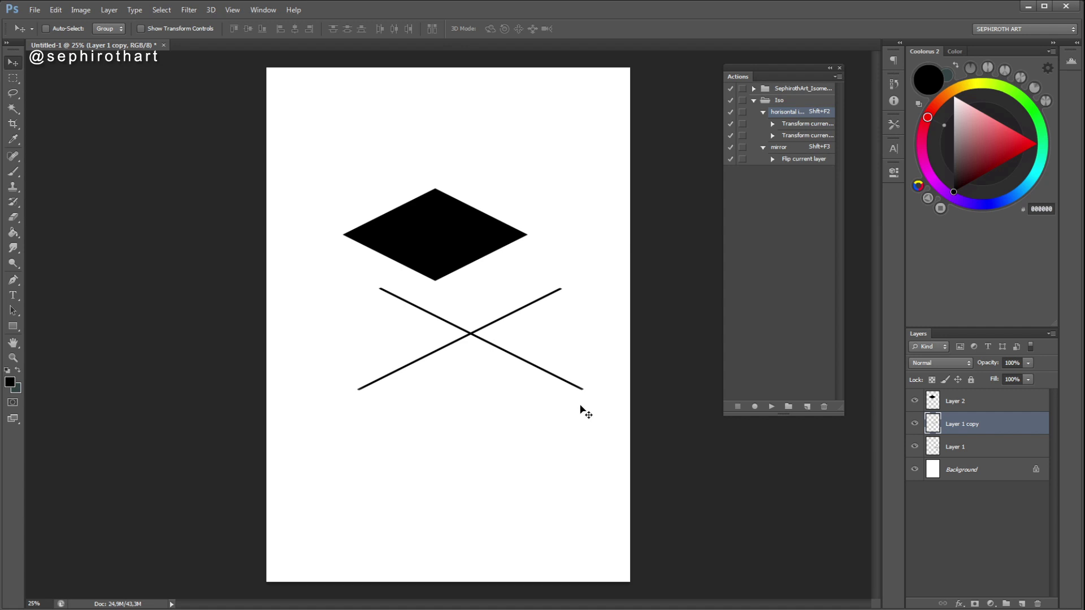
{"action": "left_click", "coordinate": [1022, 603]}
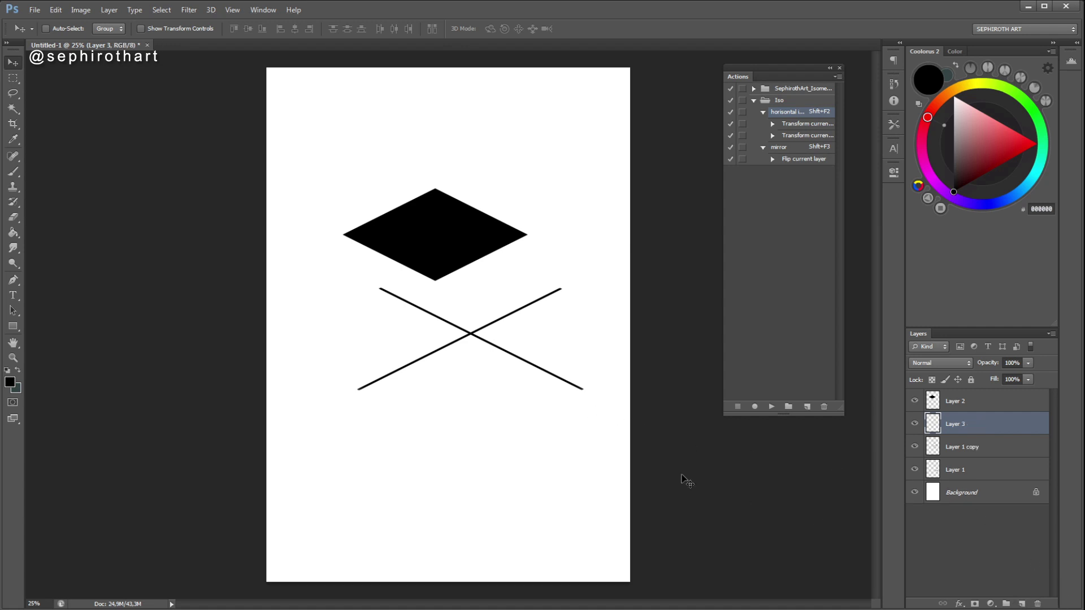
{"action": "key", "text": "b"}
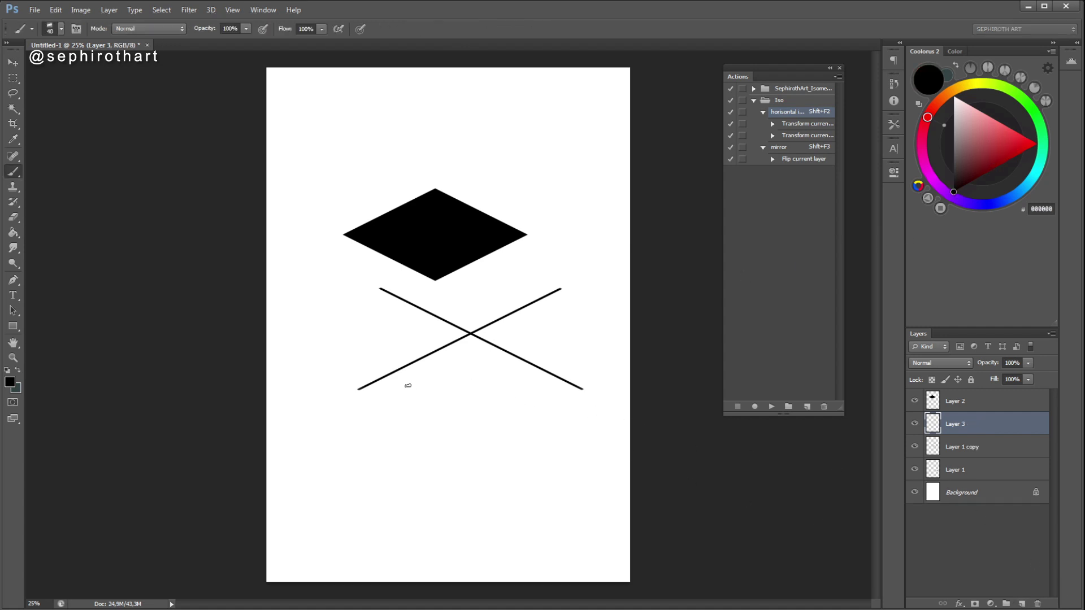
{"action": "key", "text": "bracketright"}
{"action": "mouse_move", "coordinate": [408, 385]}
{"action": "left_mouse_down"}
{"action": "mouse_move", "coordinate": [346, 478]}
{"action": "mouse_move", "coordinate": [513, 430]}
{"action": "mouse_move", "coordinate": [412, 319]}
{"action": "mouse_move", "coordinate": [500, 441]}
{"action": "mouse_move", "coordinate": [363, 303]}
{"action": "left_mouse_up"}
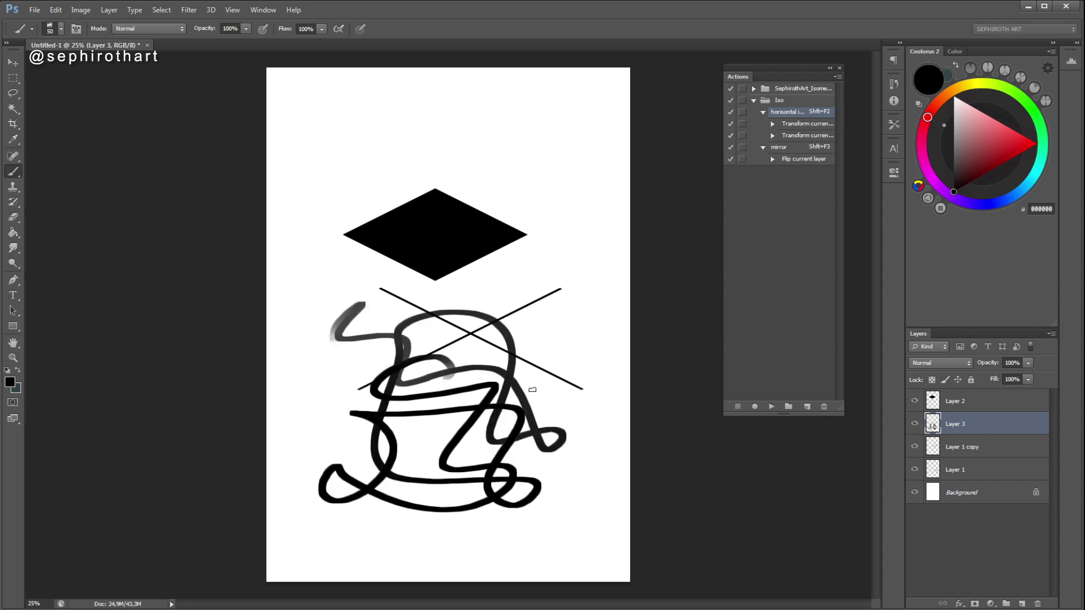
{"action": "key", "text": "shift+F2"}
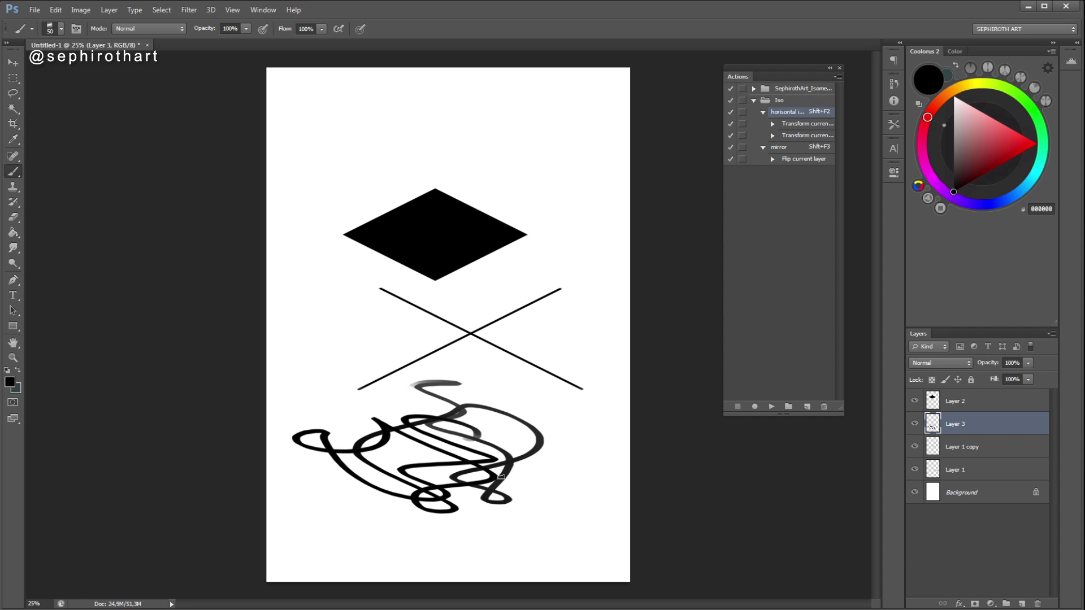
{"action": "key", "text": "shift+F3"}
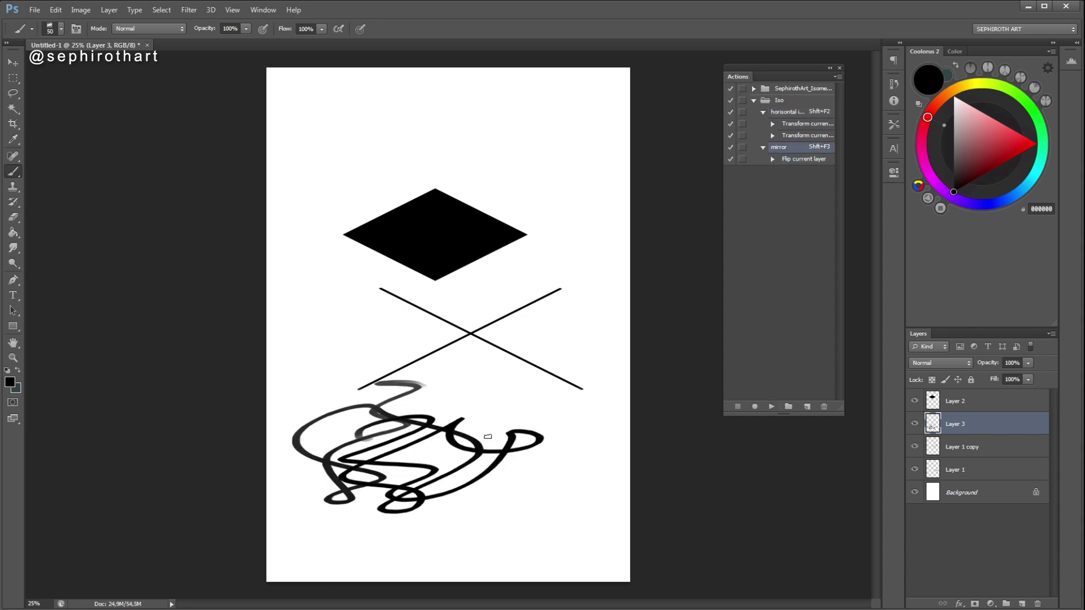
- Delete all layers above the Background and add a new empty layer
{"action": "left_click", "coordinate": [1011, 404], "text": "shift"}
{"action": "left_click", "coordinate": [1011, 476], "text": "shift"}
{"action": "left_click", "coordinate": [1037, 604]}
{"action": "left_click", "coordinate": [1021, 604]}
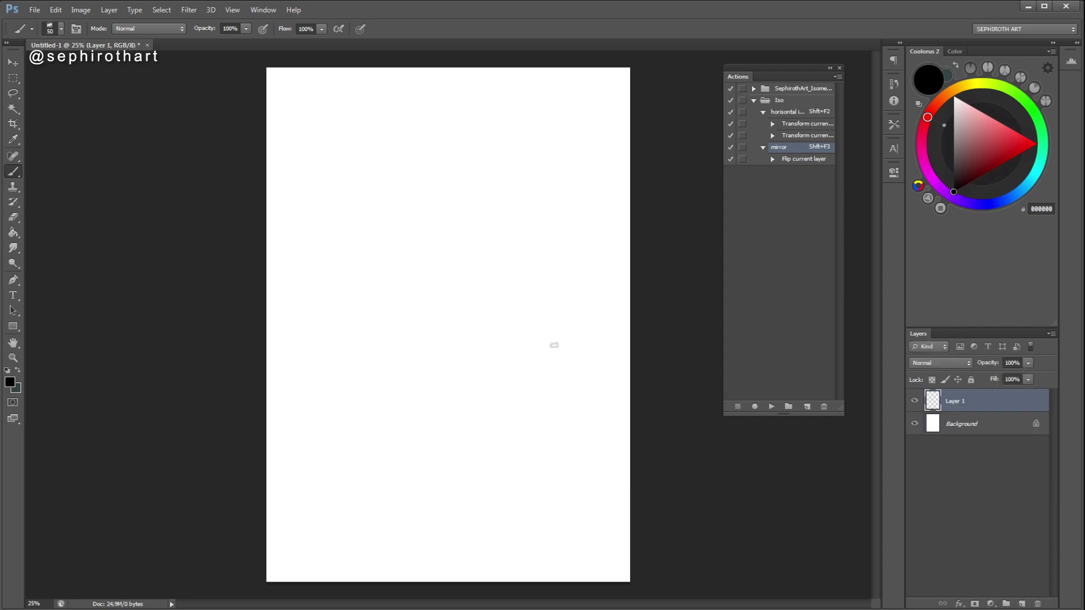
- Paint a straight horizontal line across the full page width with a size 25 brush and play the "horisontal isometric" action on it
{"action": "left_click_drag", "start_coordinate": [630, 264], "coordinate": [266, 264]}
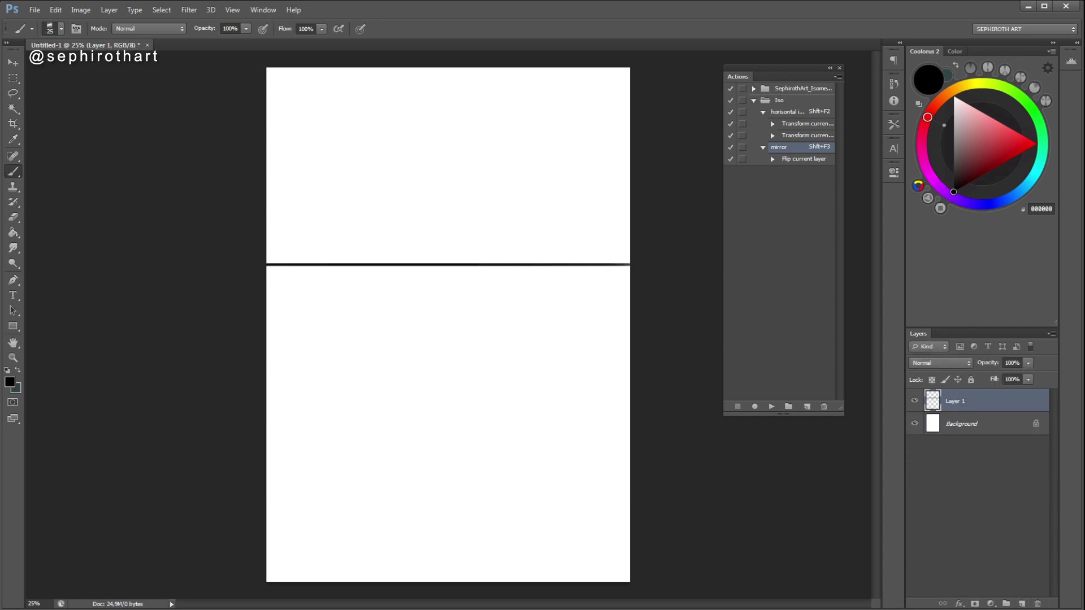
{"action": "key", "text": "shift+F2"}
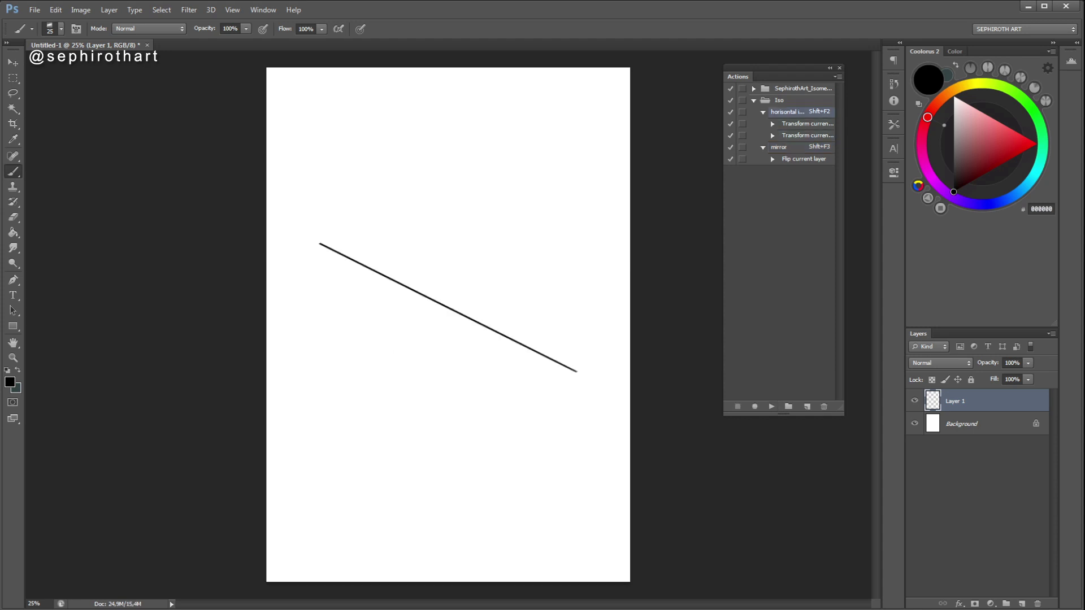
- Move and duplicate the slanted line to make four spaced parallel lines, and select all four line layers
{"action": "key", "text": "v"}
{"action": "left_click_drag", "start_coordinate": [562, 262], "coordinate": [478, 332]}
{"action": "left_click_drag", "start_coordinate": [507, 359], "coordinate": [454, 404], "text": "alt"}
{"action": "left_click", "coordinate": [993, 466], "text": "shift"}
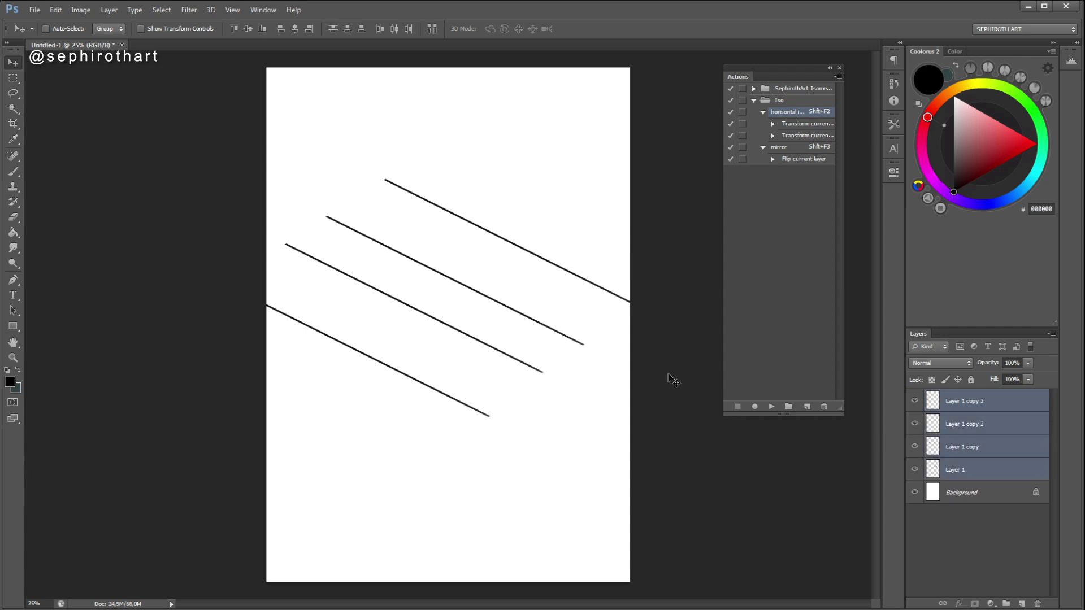
- Distribute the four line layers evenly by horizontal and vertical centres, merge them into one layer and move it slightly up the page
{"action": "left_click", "coordinate": [395, 28]}
{"action": "left_click", "coordinate": [347, 29]}
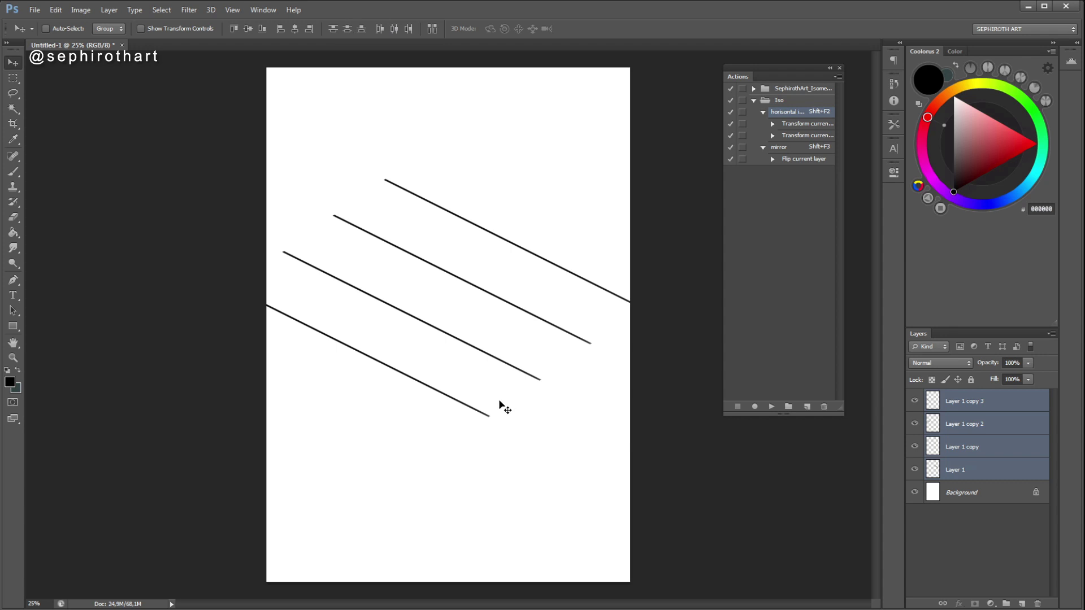
{"action": "key", "text": "ctrl+e"}
{"action": "left_click_drag", "start_coordinate": [429, 281], "coordinate": [450, 251]}
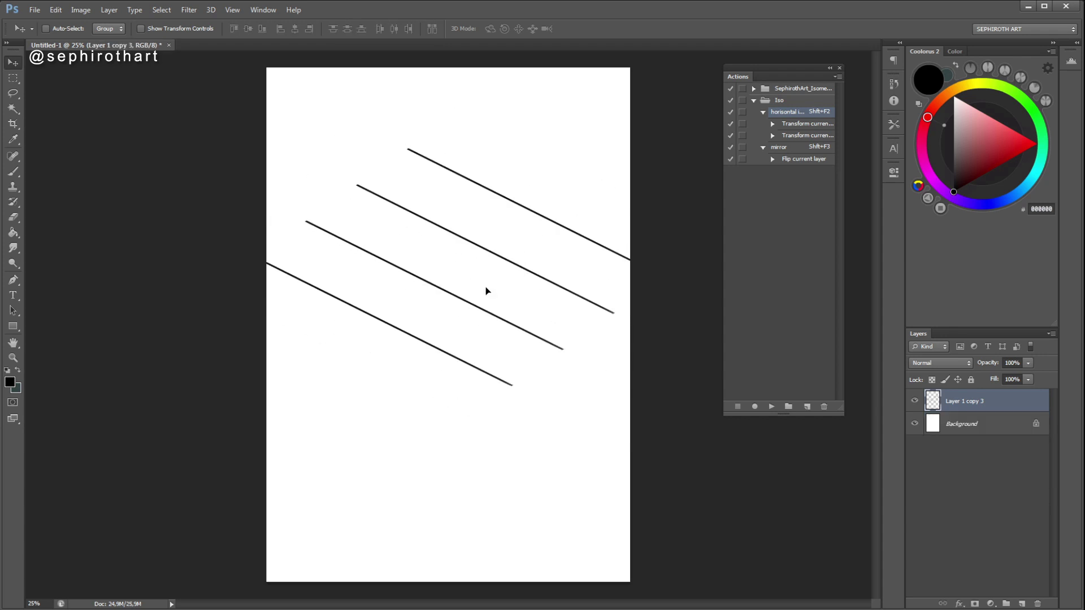
{"action": "mouse_move", "coordinate": [488, 315]}
{"action": "left_mouse_down"}
{"action": "mouse_move", "coordinate": [474, 318]}
{"action": "mouse_move", "coordinate": [496, 305]}
{"action": "left_mouse_up"}
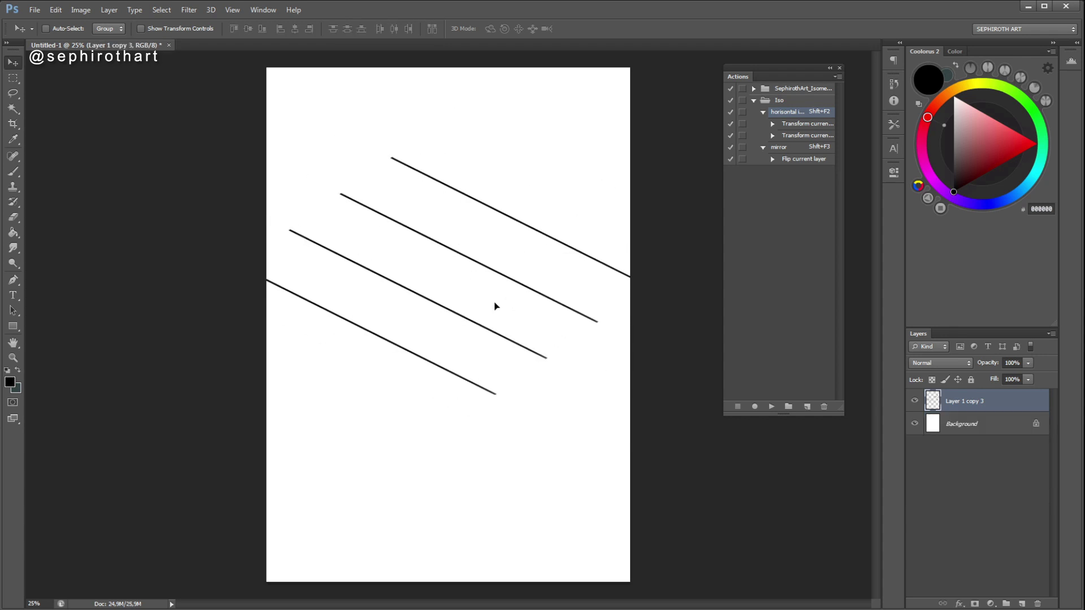
- Build an isometric grid from a duplicated, mirrored copy of the lines, centre-aligned and merged with the original, and move it to the page's lower half
{"action": "left_click_drag", "start_coordinate": [487, 262], "coordinate": [499, 302], "text": "alt"}
{"action": "key", "text": "shift+F3"}
{"action": "left_click", "coordinate": [996, 427], "text": "shift"}
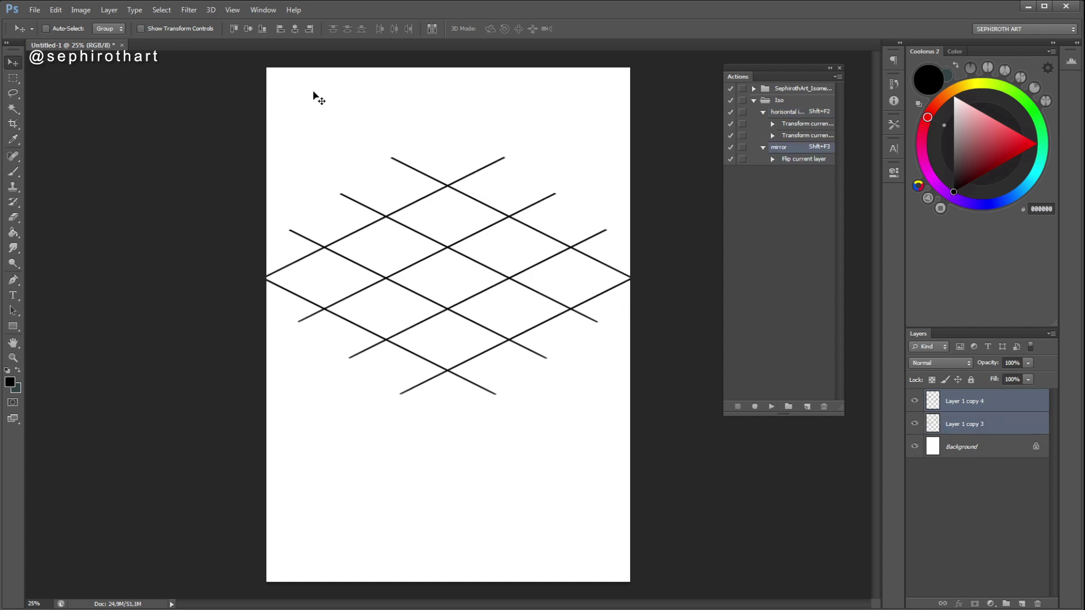
{"action": "left_click", "coordinate": [259, 30]}
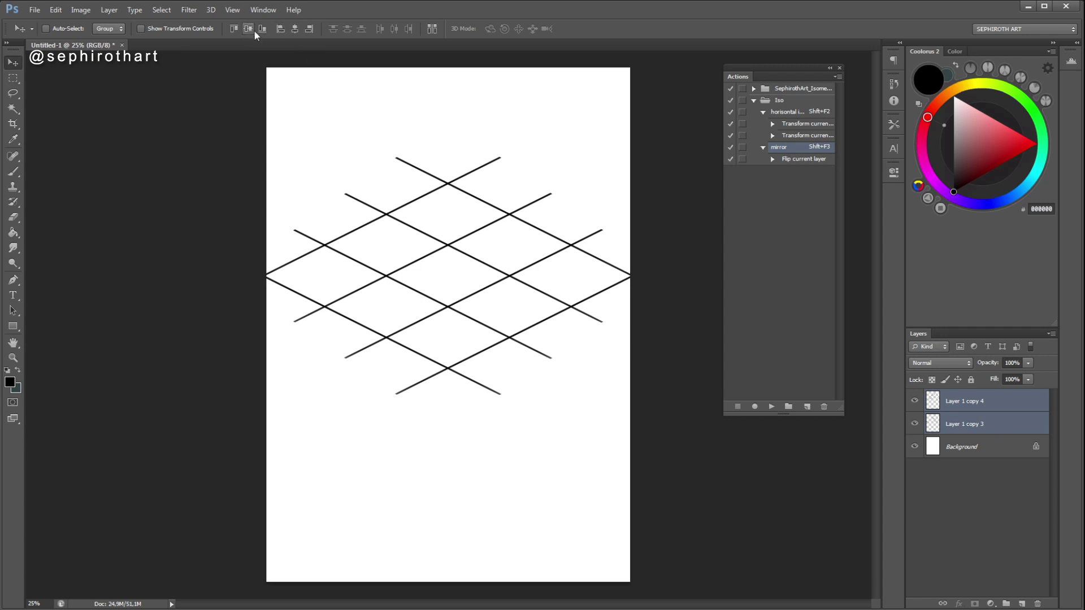
{"action": "key", "text": "ctrl+e"}
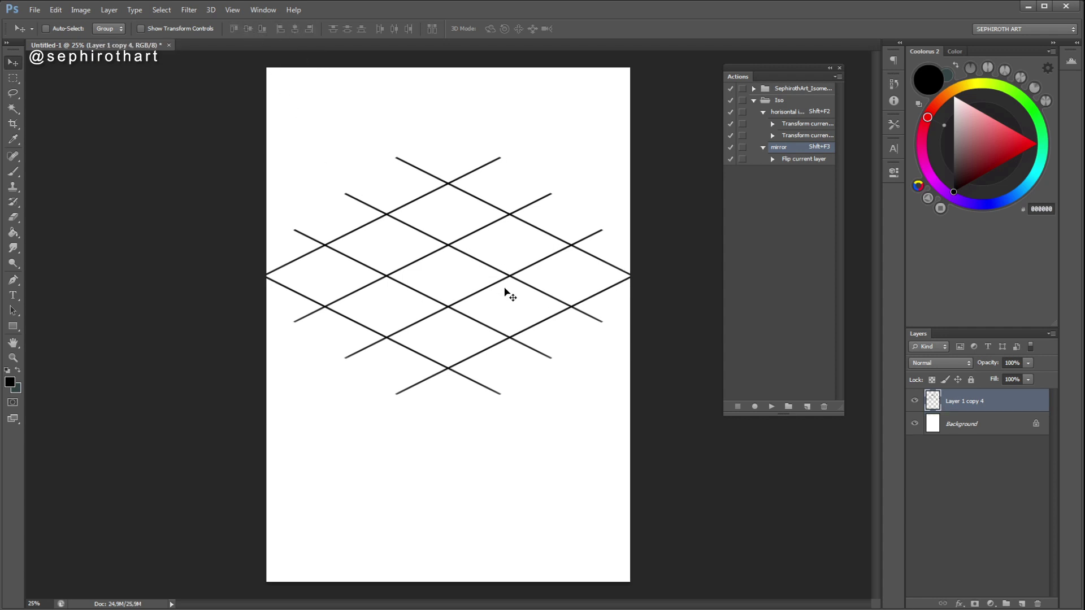
{"action": "left_click_drag", "start_coordinate": [505, 293], "coordinate": [495, 408]}
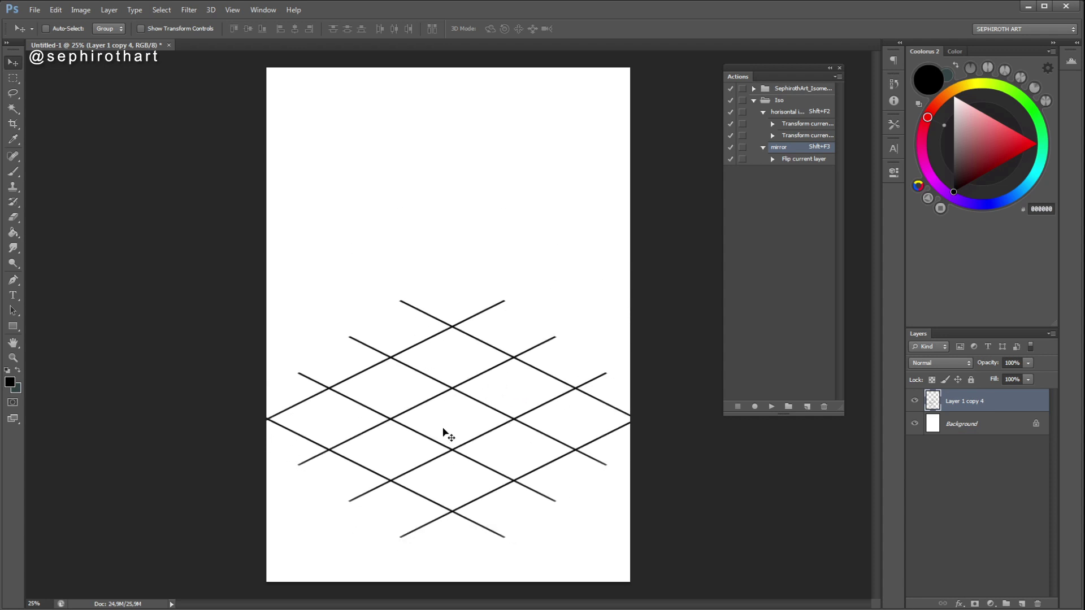
- Delete the Iso action set and expand the SephirothArt isometric set to show its actions
{"action": "left_click", "coordinate": [776, 102]}
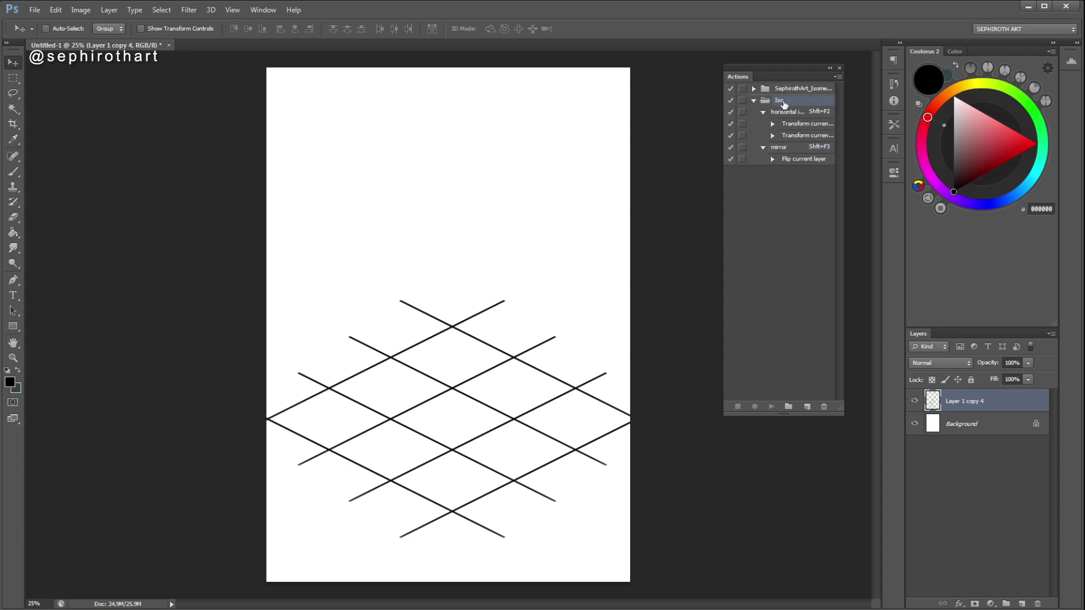
{"action": "left_click", "coordinate": [824, 406]}
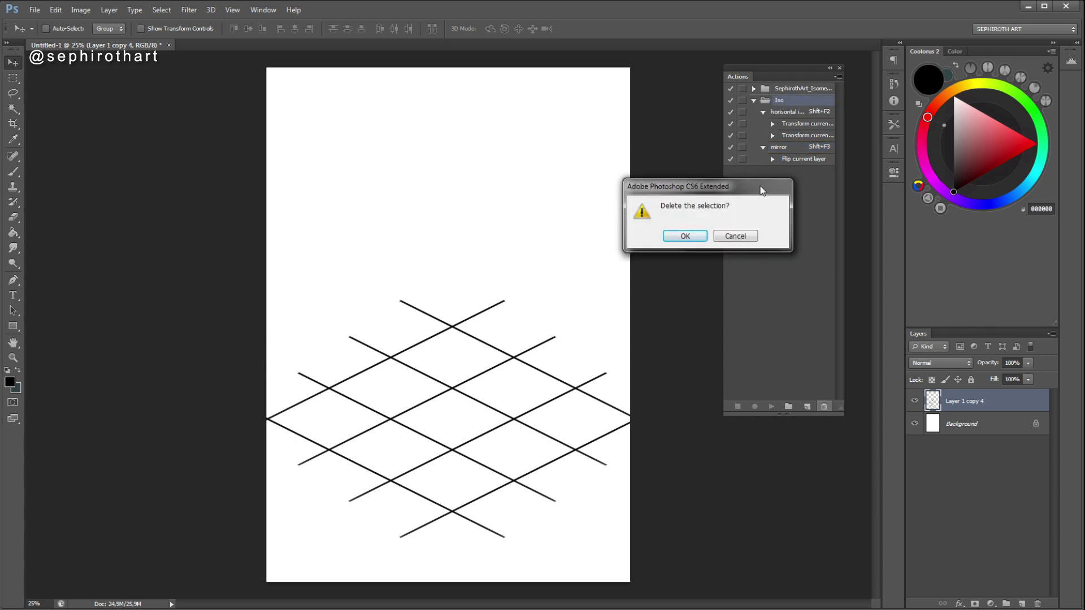
{"action": "left_click", "coordinate": [688, 236]}
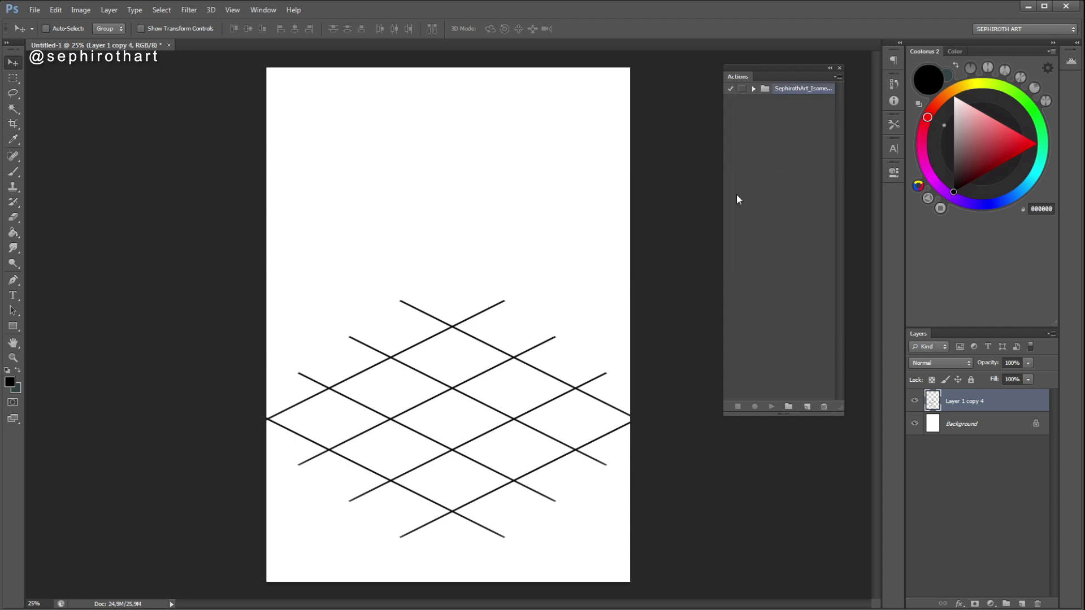
{"action": "left_click", "coordinate": [754, 88]}
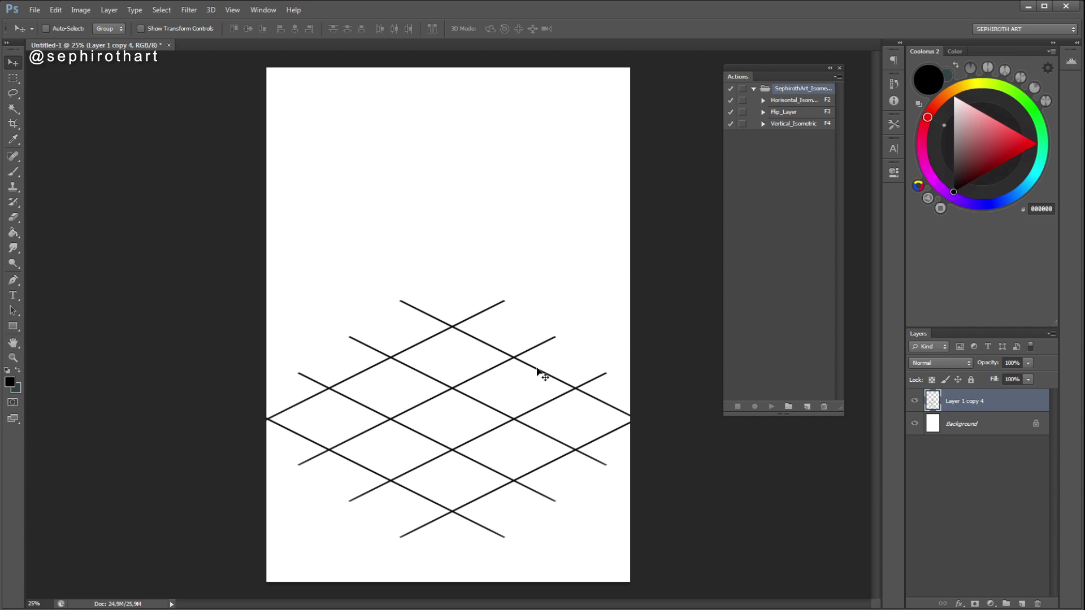
- Nudge the grid, and on a new layer fill a square selection with black and position the square centrally above the grid
{"action": "left_click_drag", "start_coordinate": [498, 361], "coordinate": [491, 366]}
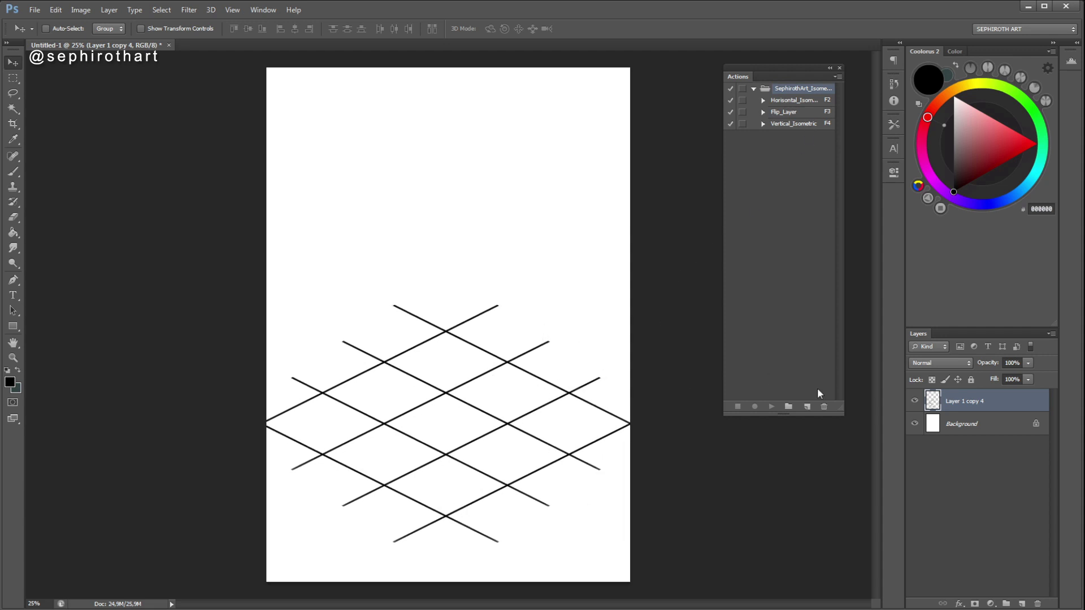
{"action": "left_click", "coordinate": [1021, 602]}
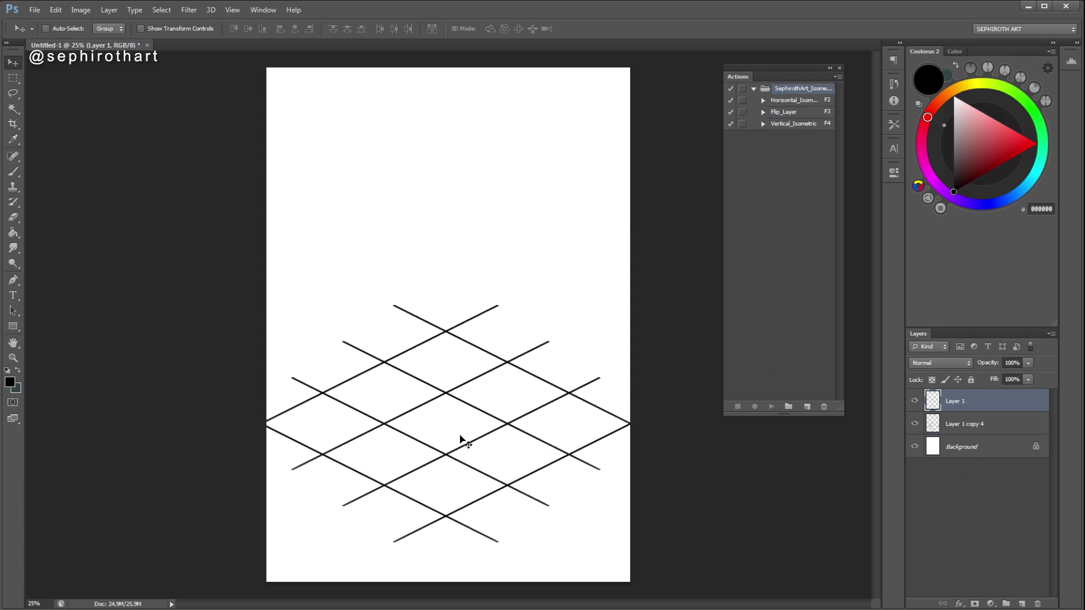
{"action": "left_click", "coordinate": [12, 82]}
{"action": "mouse_move", "coordinate": [372, 146]}
{"action": "left_mouse_down"}
{"action": "mouse_move", "coordinate": [522, 263]}
{"action": "mouse_move", "coordinate": [493, 264]}
{"action": "left_mouse_up"}
{"action": "left_click", "coordinate": [13, 232]}
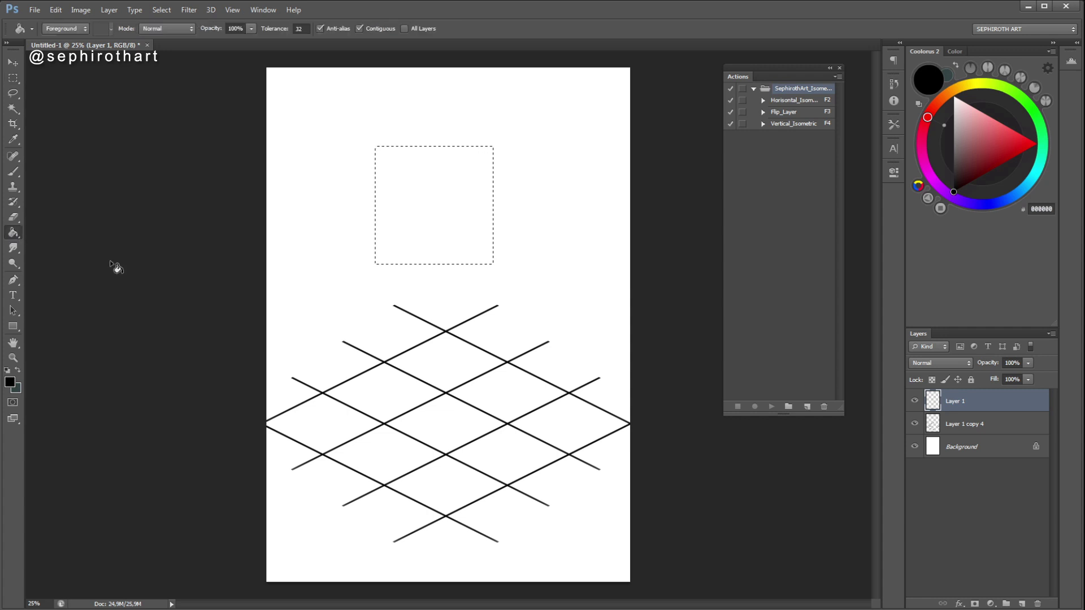
{"action": "left_click", "coordinate": [459, 224]}
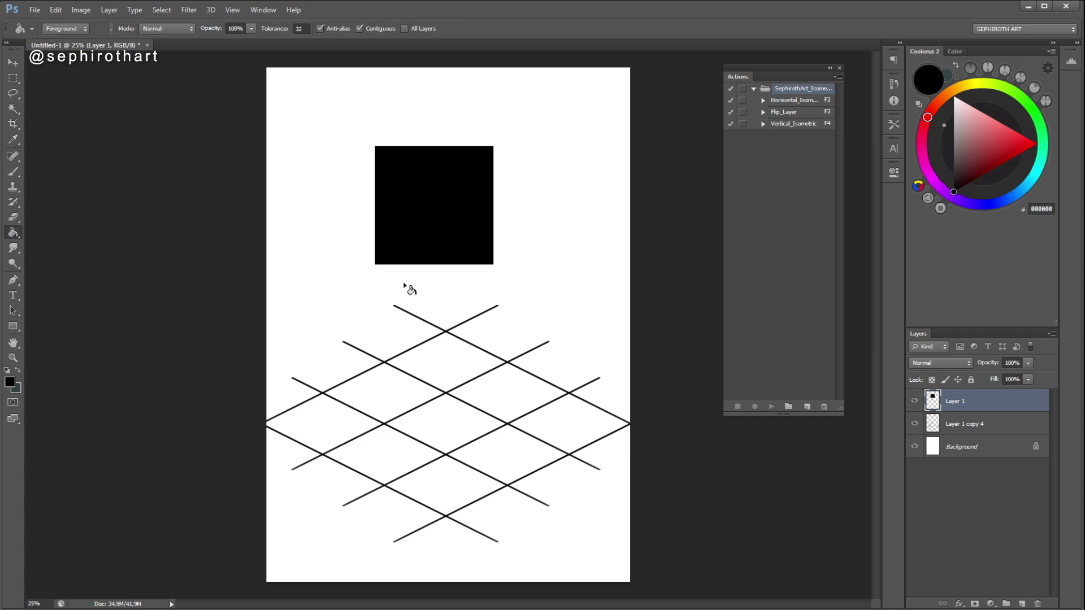
{"action": "left_click", "coordinate": [13, 63]}
{"action": "left_click_drag", "start_coordinate": [439, 213], "coordinate": [452, 215]}
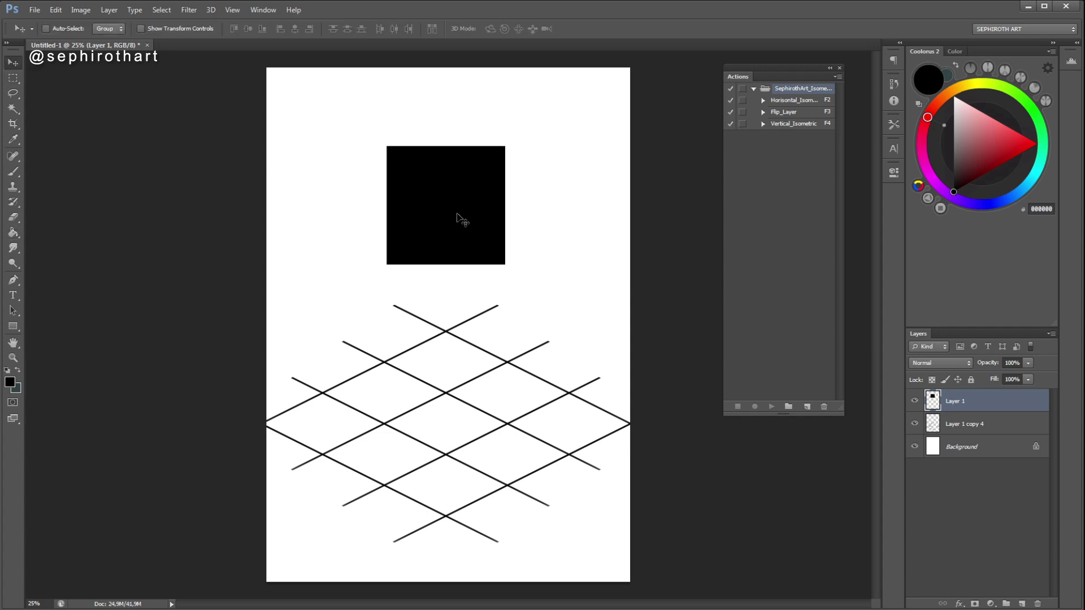
- Transform the square into an upright isometric panel with about 75% width and -26.66° vertical skew, placed along the grid's upper-left edge
{"action": "key", "text": "ctrl+t"}
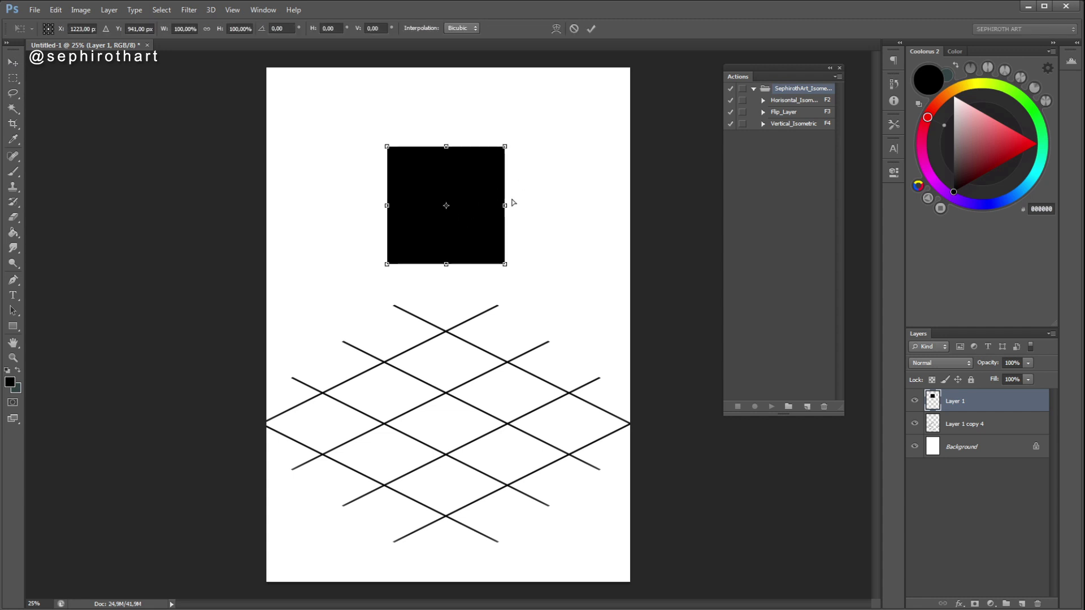
{"action": "left_click_drag", "start_coordinate": [506, 209], "coordinate": [498, 176]}
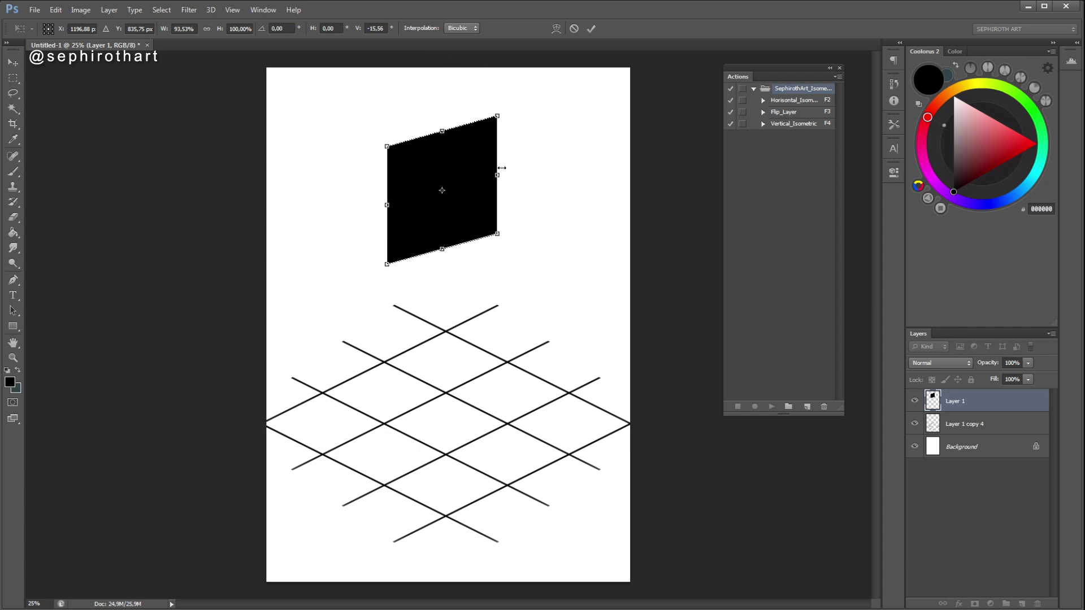
{"action": "left_click_drag", "start_coordinate": [498, 177], "coordinate": [476, 163]}
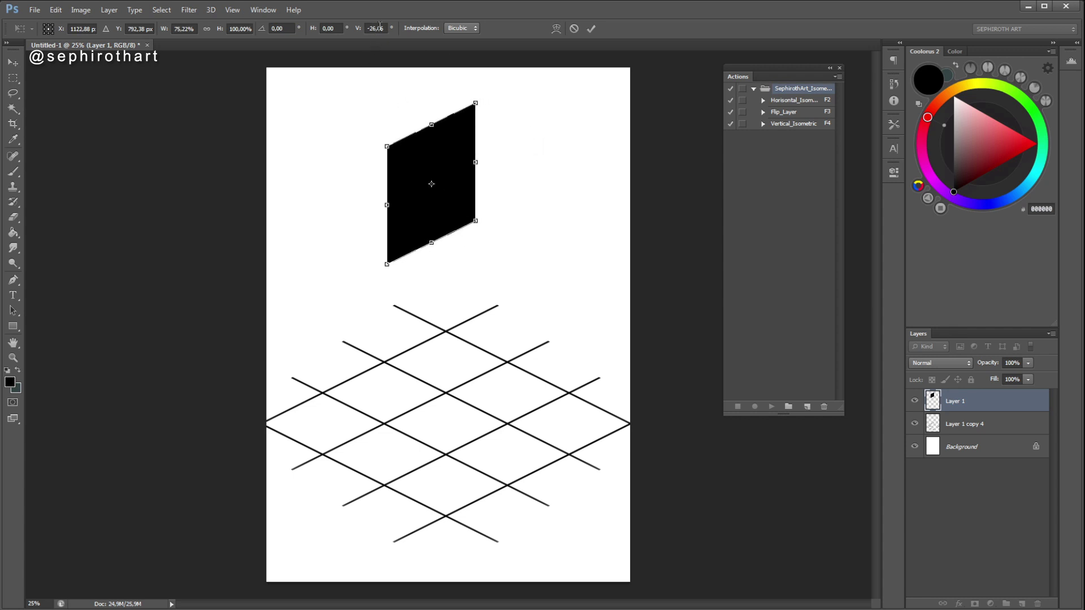
{"action": "left_click_drag", "start_coordinate": [379, 25], "coordinate": [387, 24]}
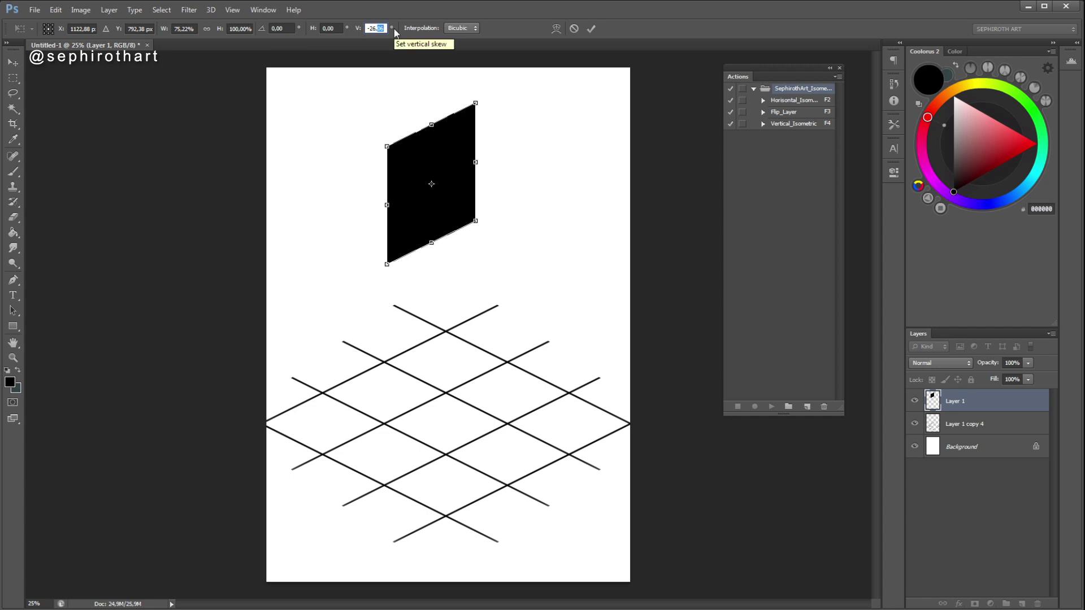
{"action": "type", "text": "66"}
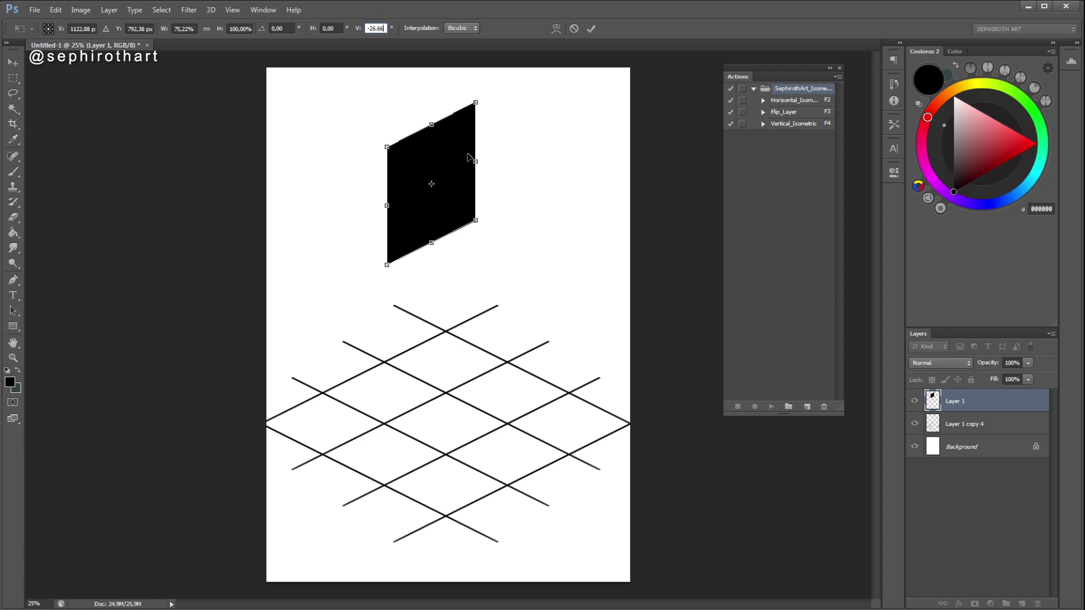
{"action": "left_click_drag", "start_coordinate": [455, 162], "coordinate": [433, 276]}
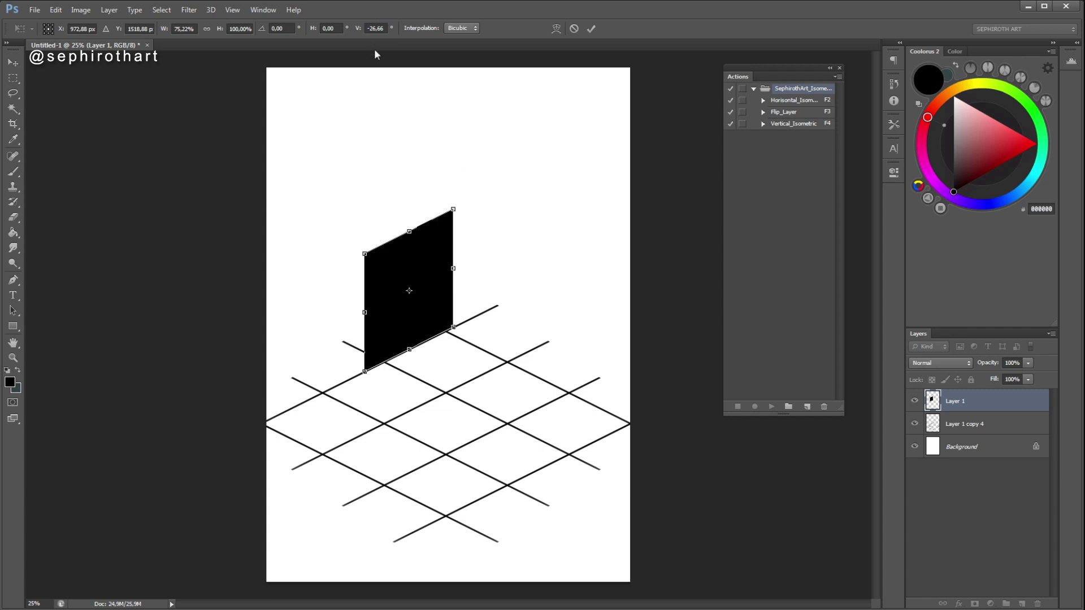
{"action": "left_click", "coordinate": [591, 29]}
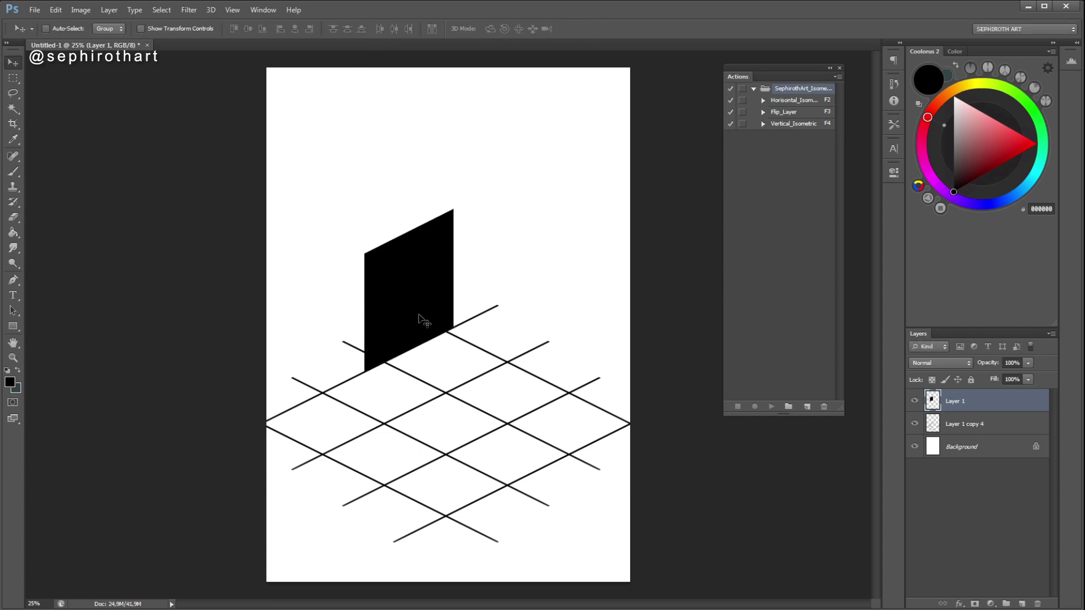
- Move the black panel to the grid's front corner, scale it to about 53% and skew its right side to fit the cell edge
{"action": "left_click_drag", "start_coordinate": [444, 319], "coordinate": [528, 464]}
{"action": "key", "text": "ctrl+t"}
{"action": "left_click_drag", "start_coordinate": [533, 350], "coordinate": [493, 430]}
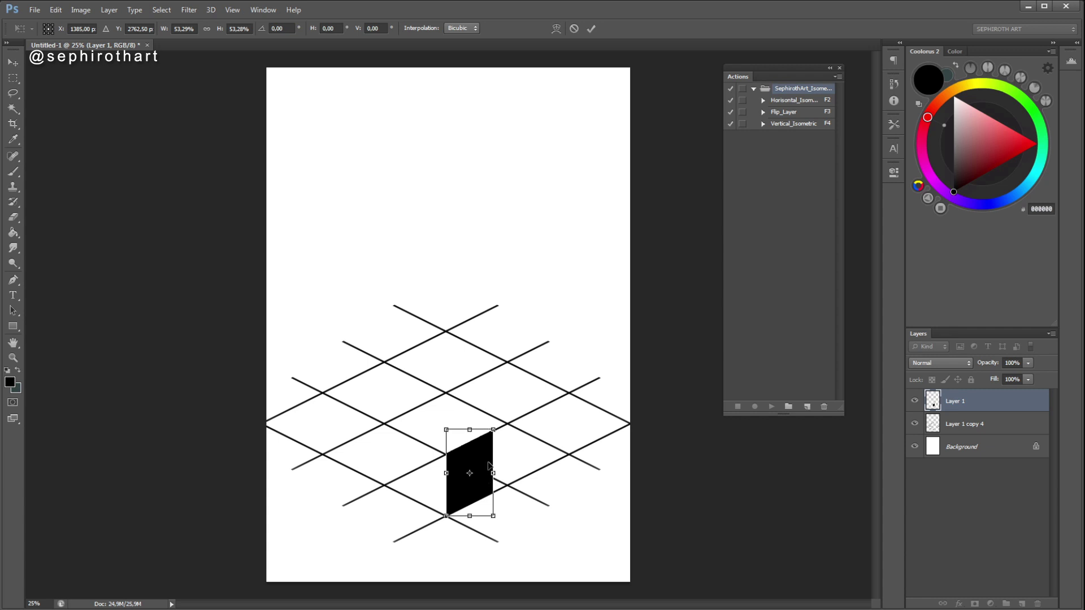
{"action": "left_click_drag", "start_coordinate": [494, 475], "coordinate": [508, 465]}
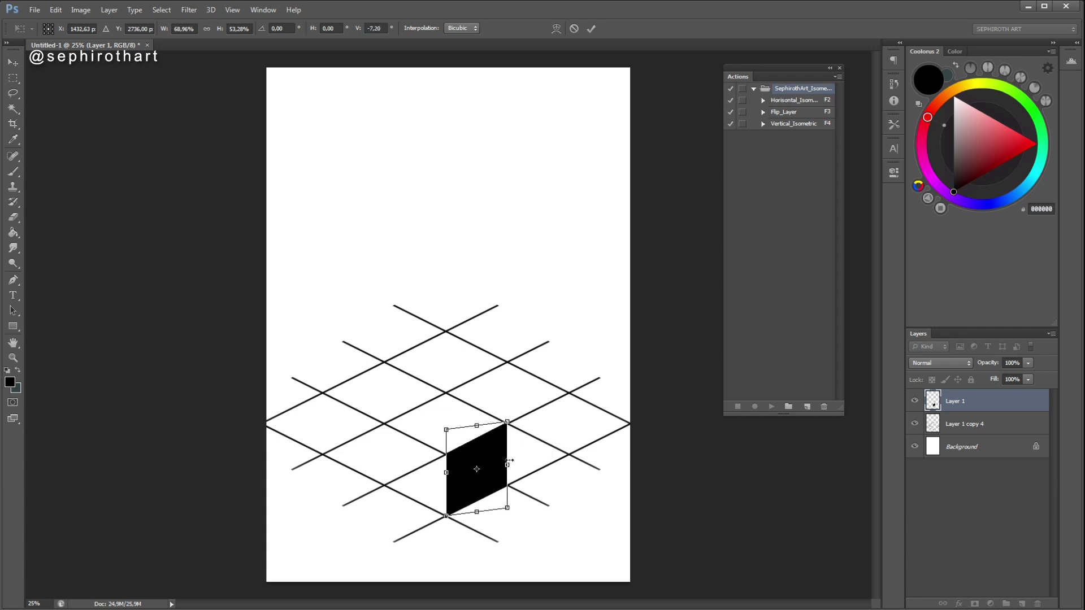
{"action": "key", "text": "ctrl+z"}
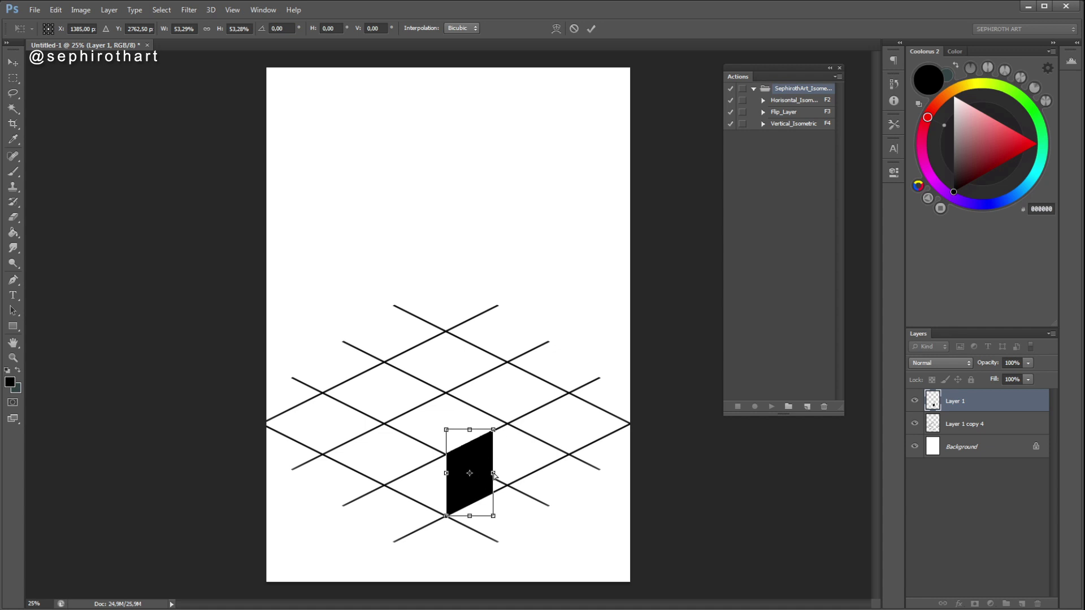
{"action": "left_click_drag", "start_coordinate": [494, 476], "coordinate": [498, 471]}
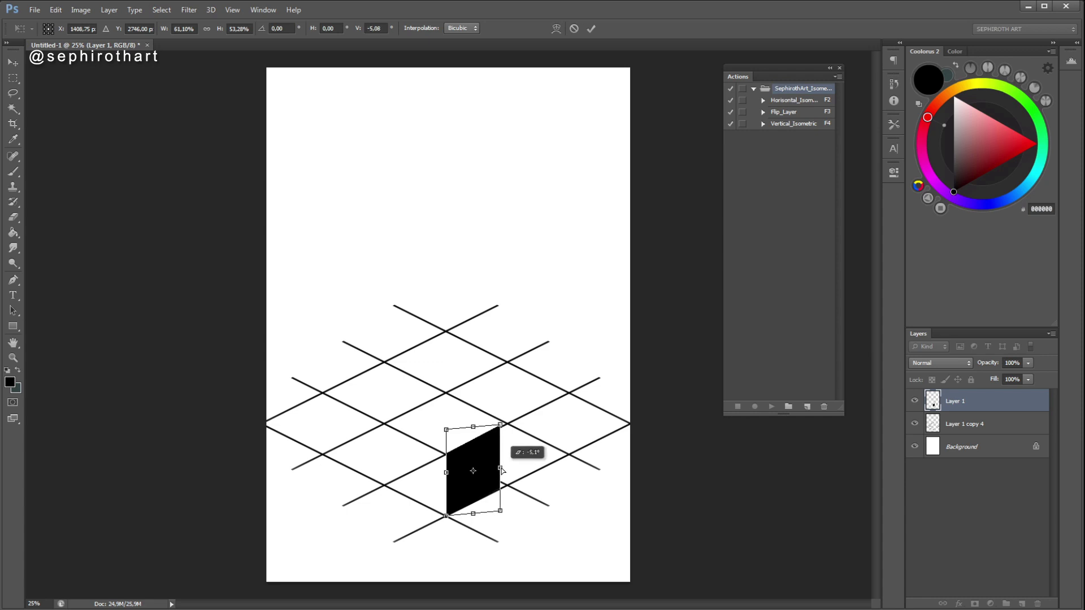